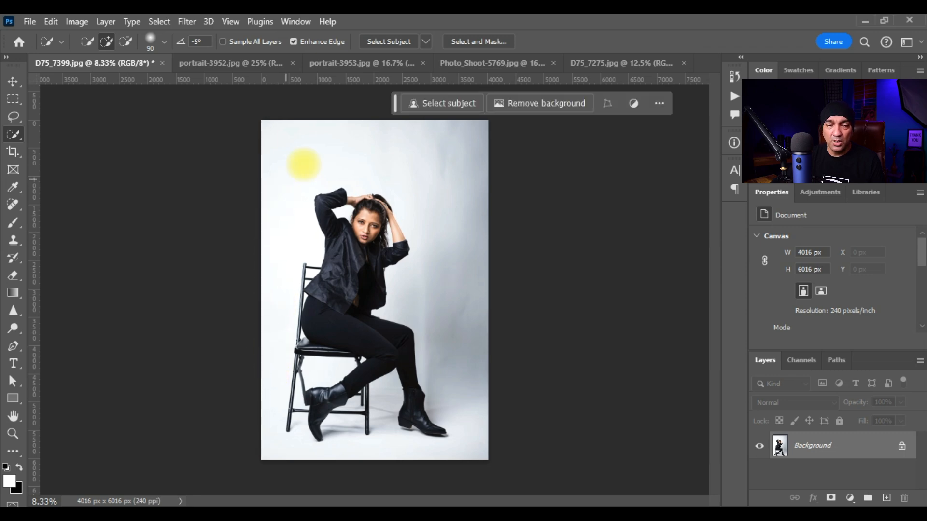
Step: Select the studio backdrop around the seated woman with Quick Selection and run Generative Fill with the prompt "."
drag(439, 163, 454, 375)
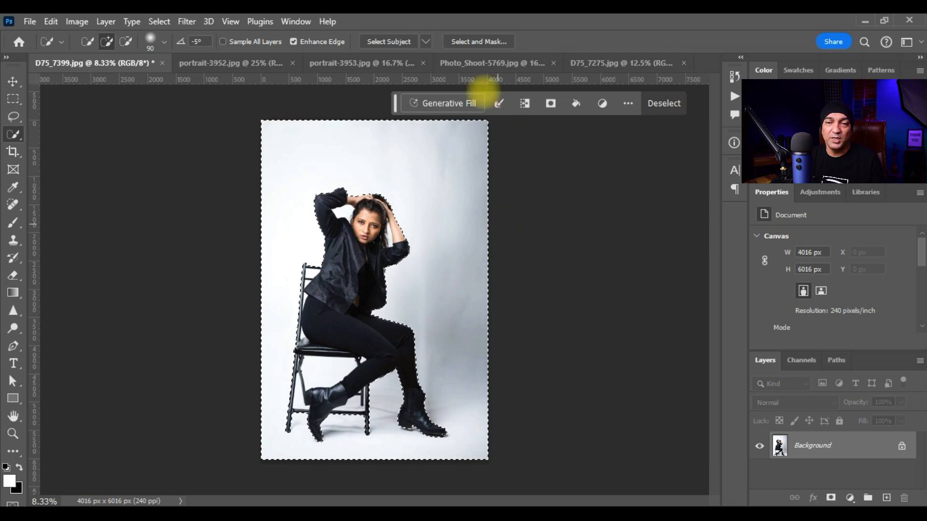
click(463, 103)
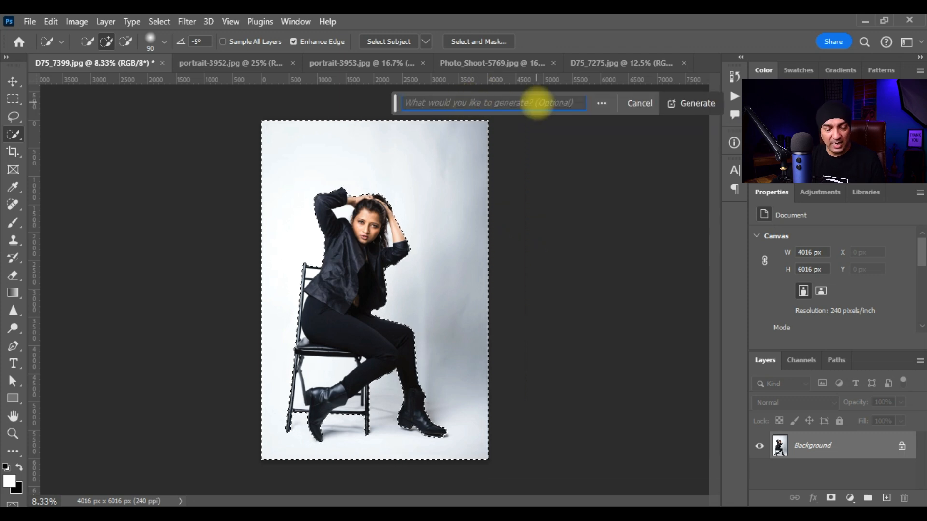
text(.)
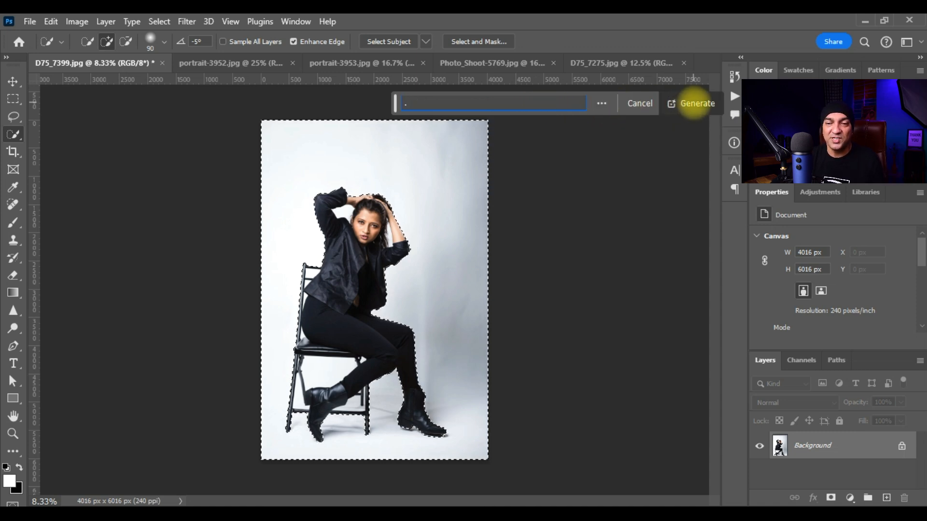
click(694, 103)
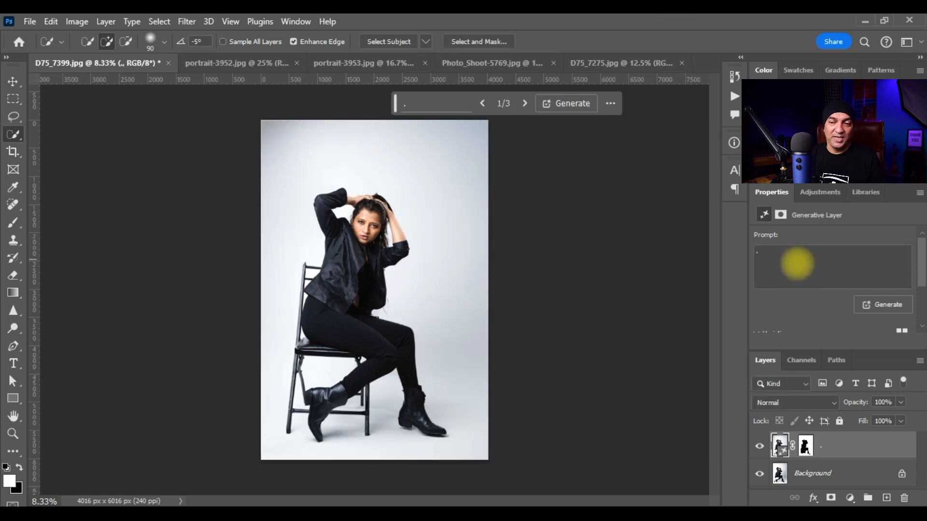
Step: Preview the generated backdrop variations, choose the third, and compare it with the original by toggling the generative layer's visibility
scroll(797, 263, down, 3)
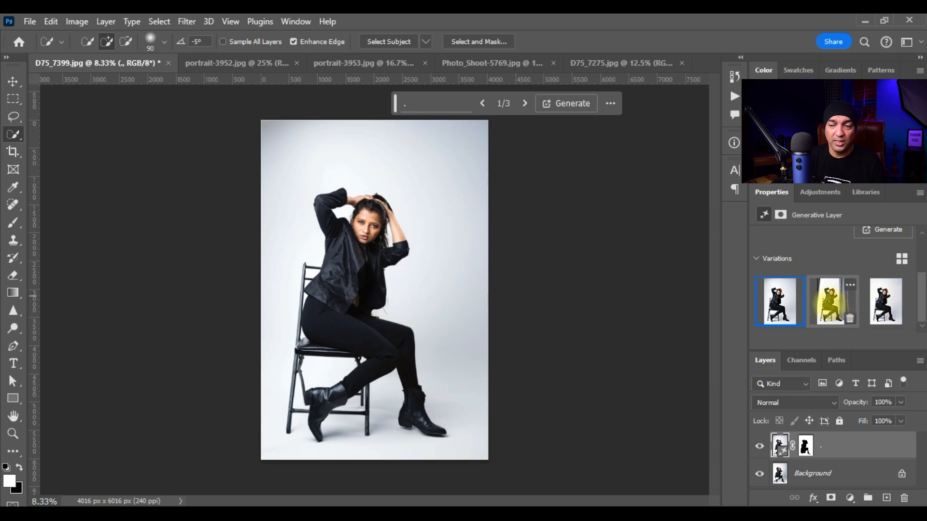
click(830, 301)
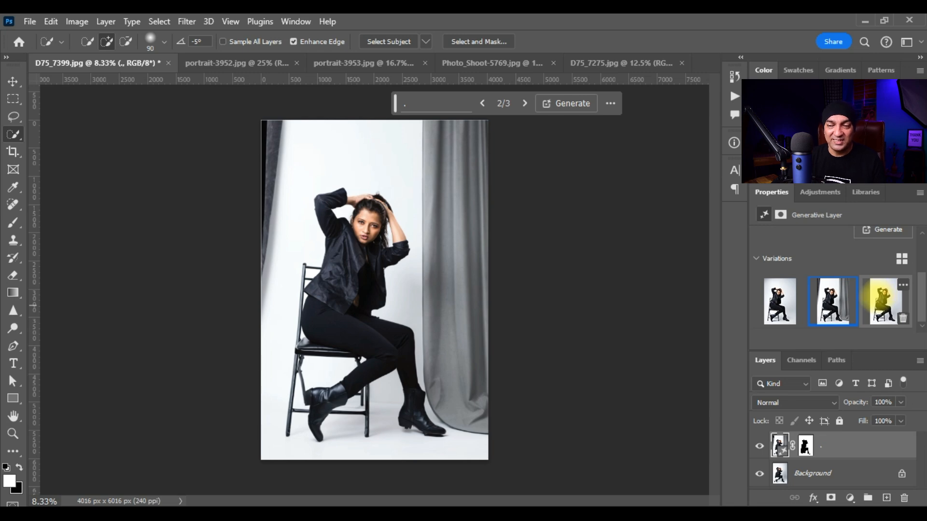
click(876, 299)
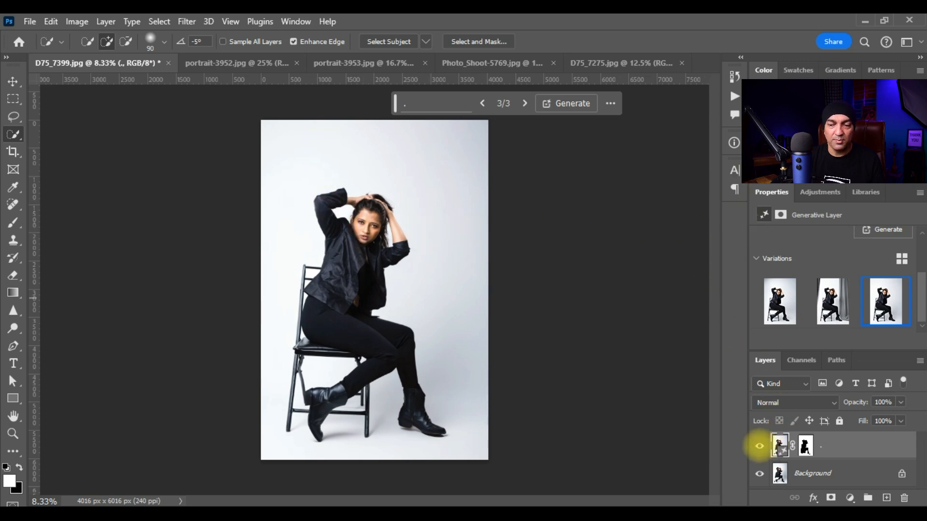
click(759, 446)
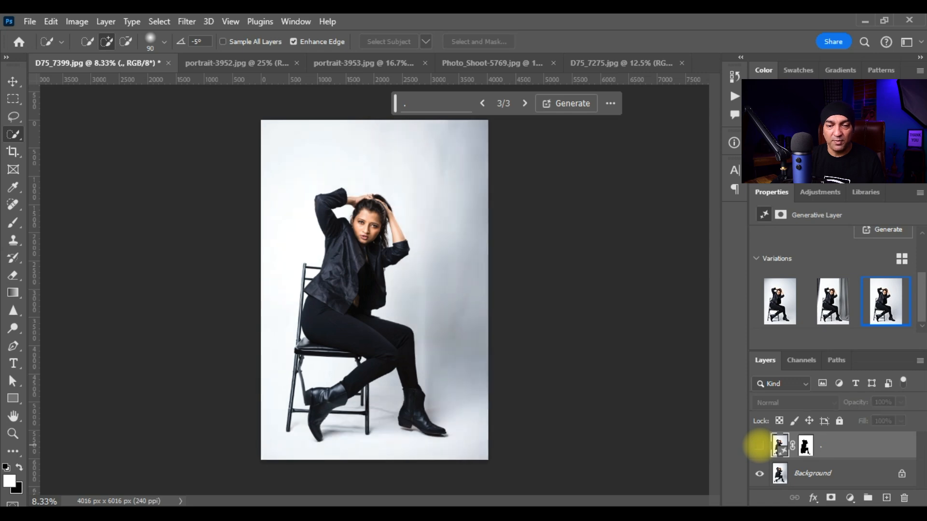
click(759, 446)
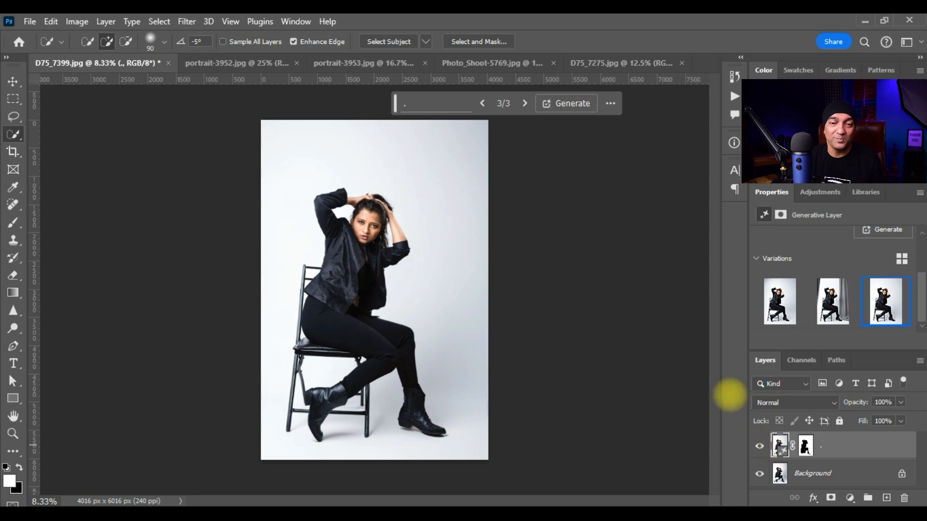
Step: In portrait-3952.jpg, lasso the area around the woman's eyes and lower forehead and run Generative Fill with the prompt "."
click(249, 63)
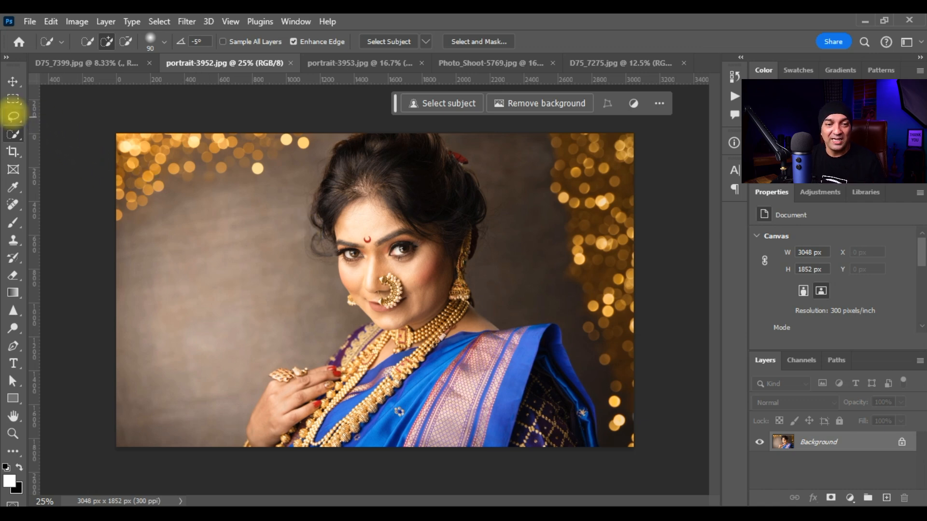
click(13, 116)
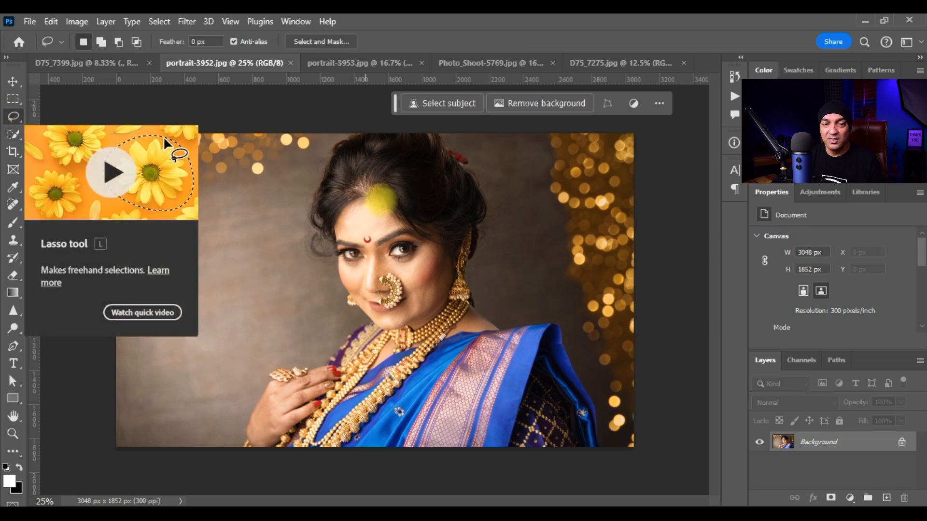
mouse_move(358, 227)
mouse_down()
mouse_move(321, 245)
mouse_move(321, 267)
mouse_move(428, 261)
mouse_move(440, 247)
mouse_move(432, 225)
mouse_move(411, 216)
mouse_move(333, 232)
mouse_up()
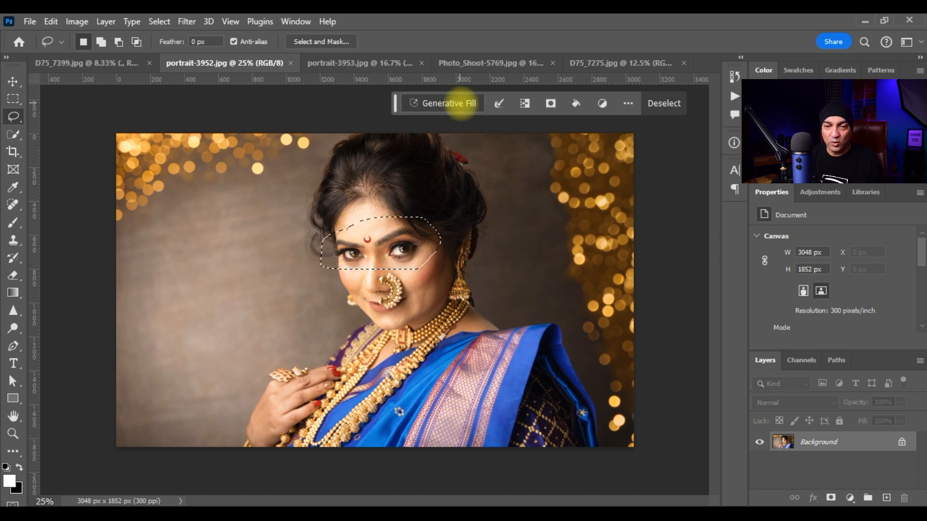
click(459, 103)
text(.)
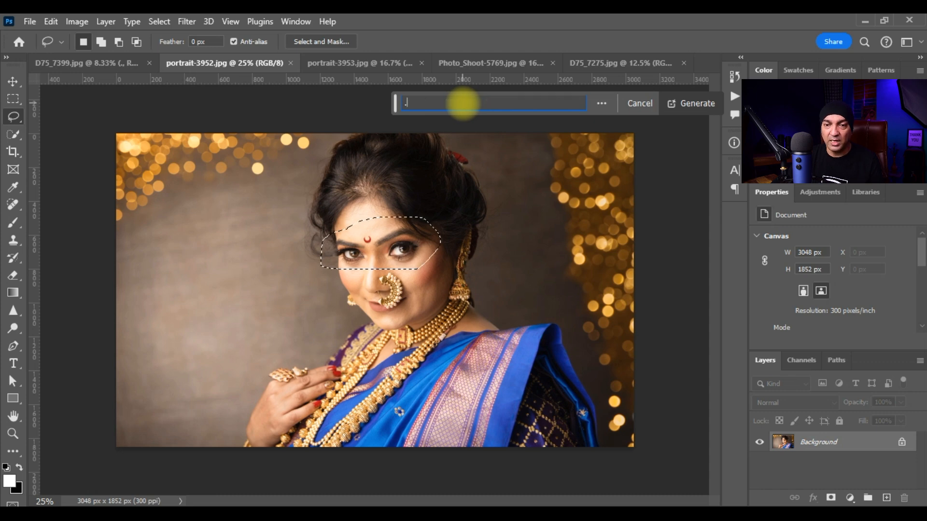
click(697, 104)
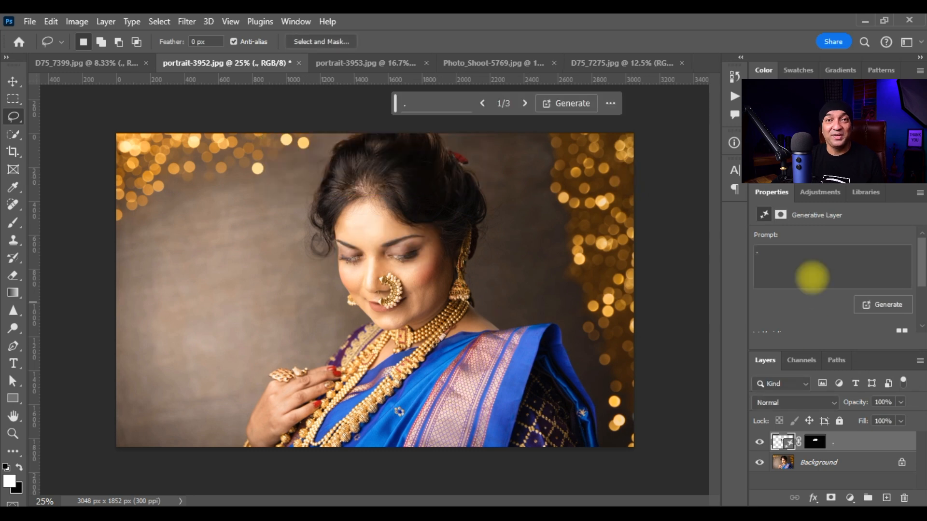
Step: Preview the second and third generated variations of the eye area
scroll(812, 278, down, 3)
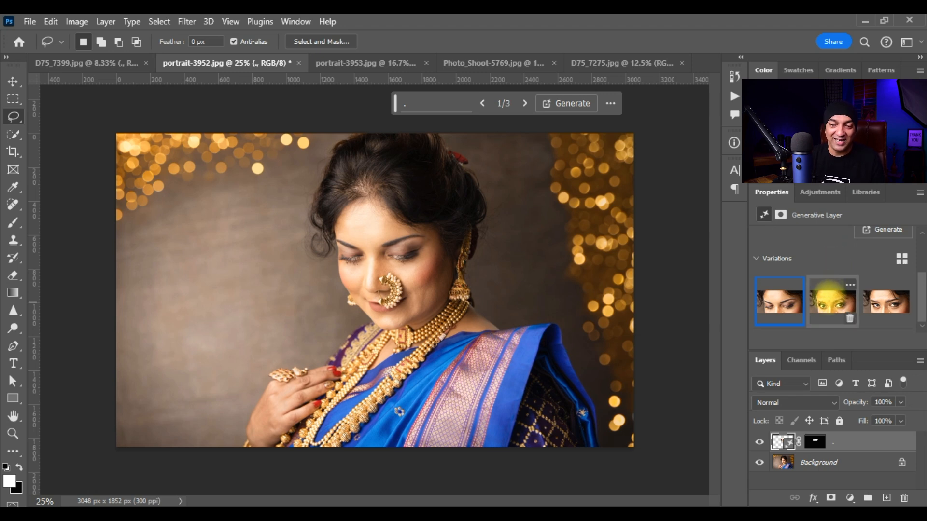
click(829, 291)
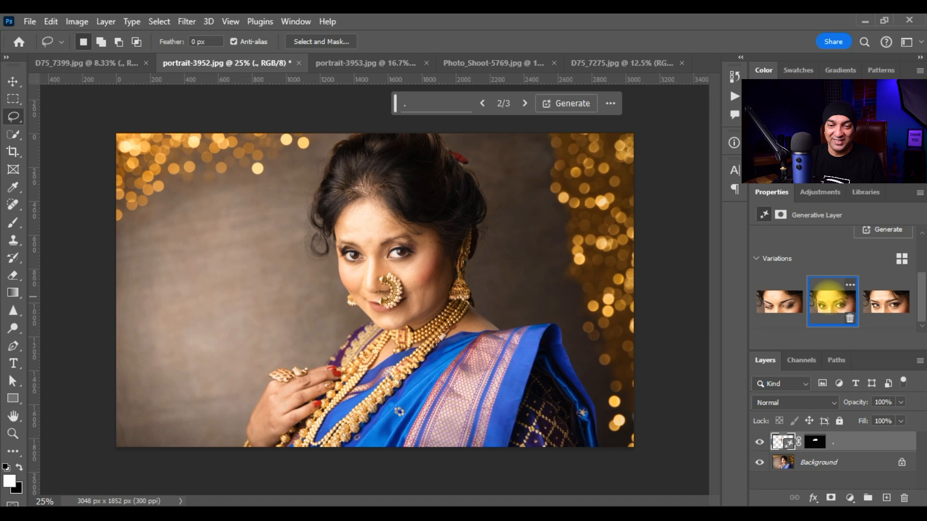
click(886, 303)
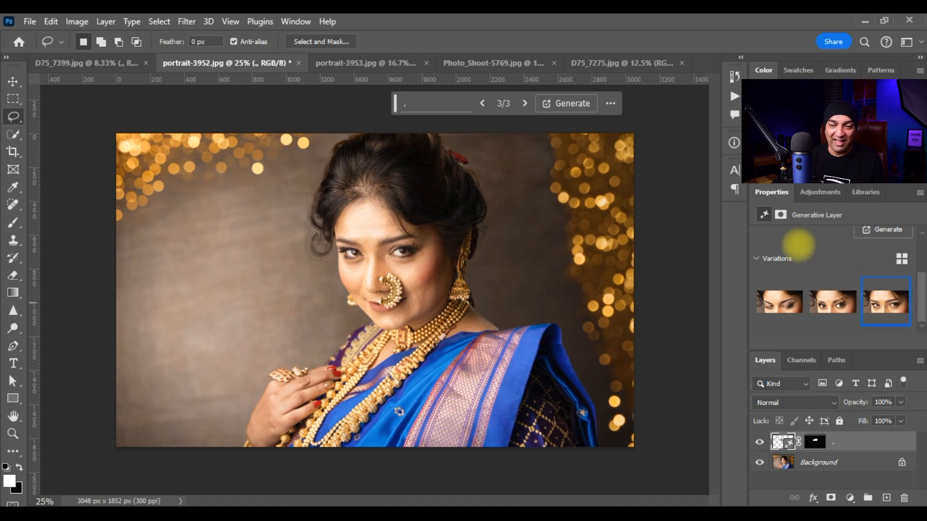
Step: Generate more eye-area variations with the same prompt and compare the third one with the original by toggling the generative layer's visibility
scroll(794, 262, up, 1)
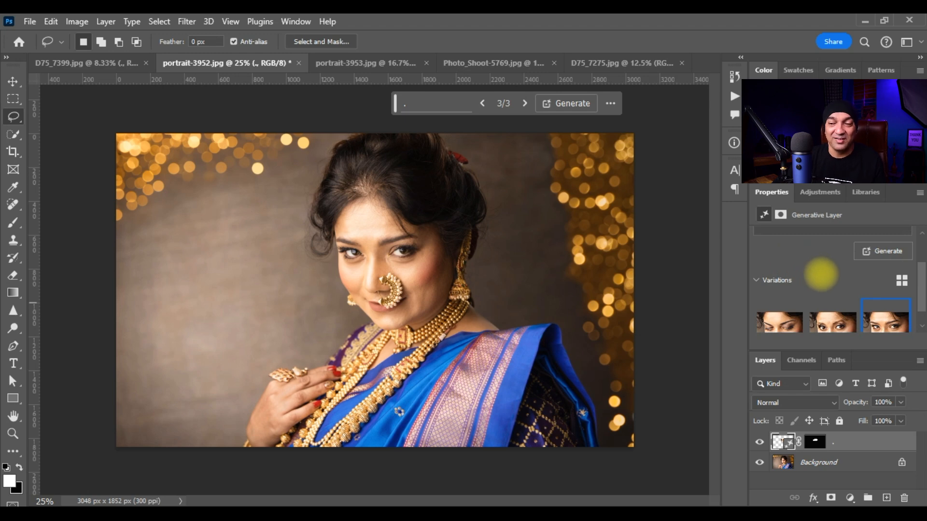
click(874, 251)
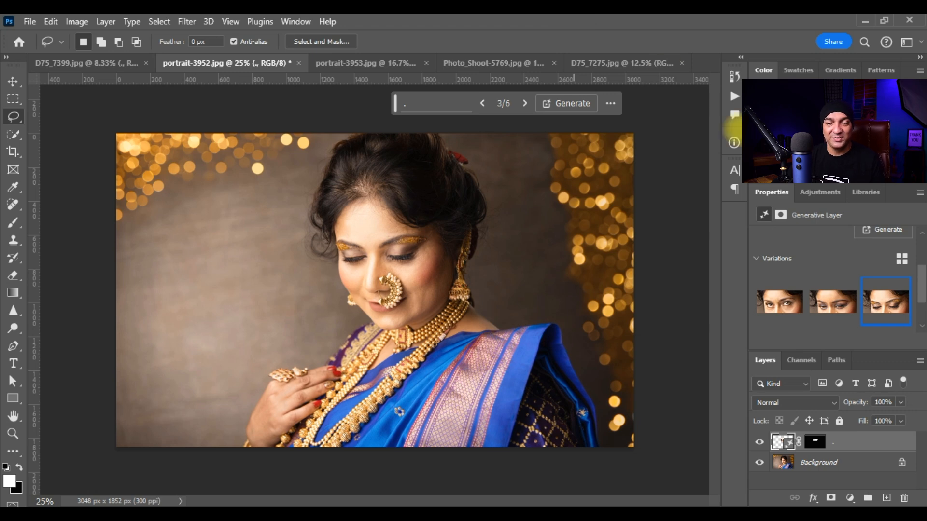
click(759, 442)
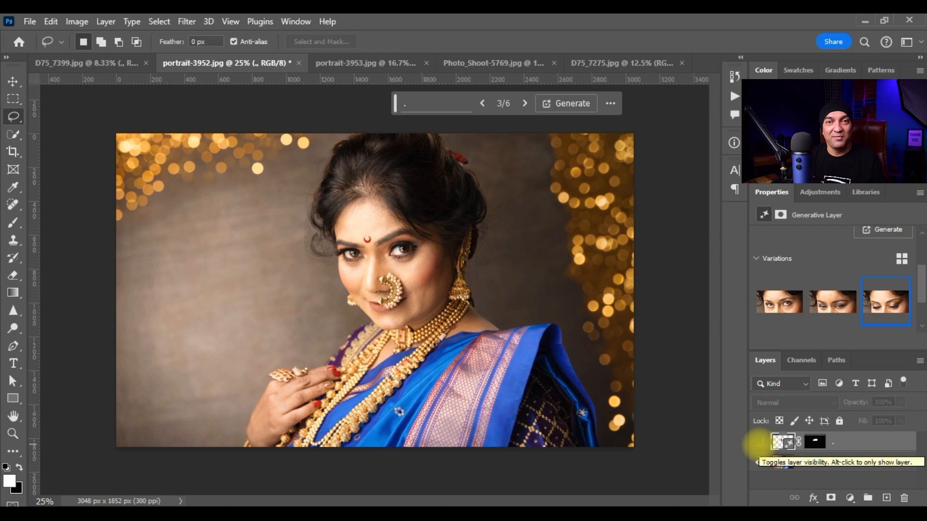
click(759, 442)
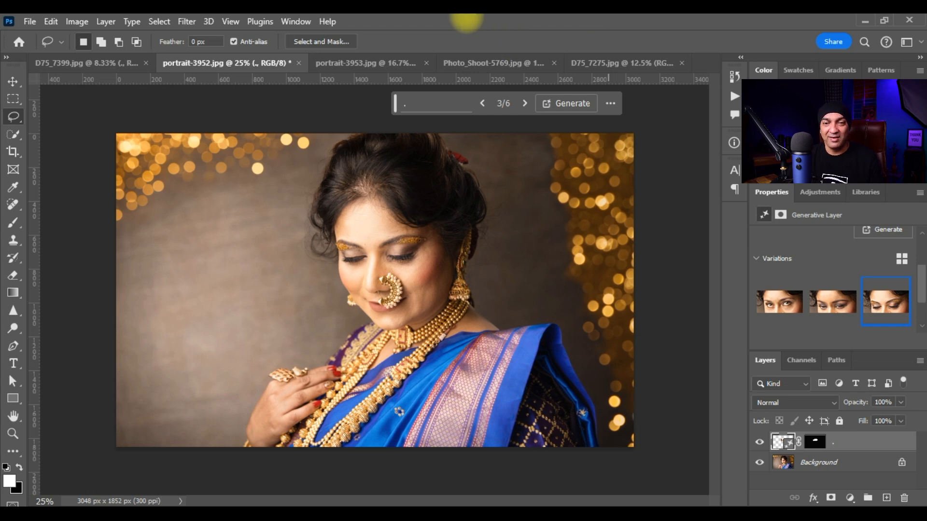
Step: In portrait-3953.jpg, lasso loosely around the bangles on the raised wrist and run Generative Fill with the prompt "."
click(349, 64)
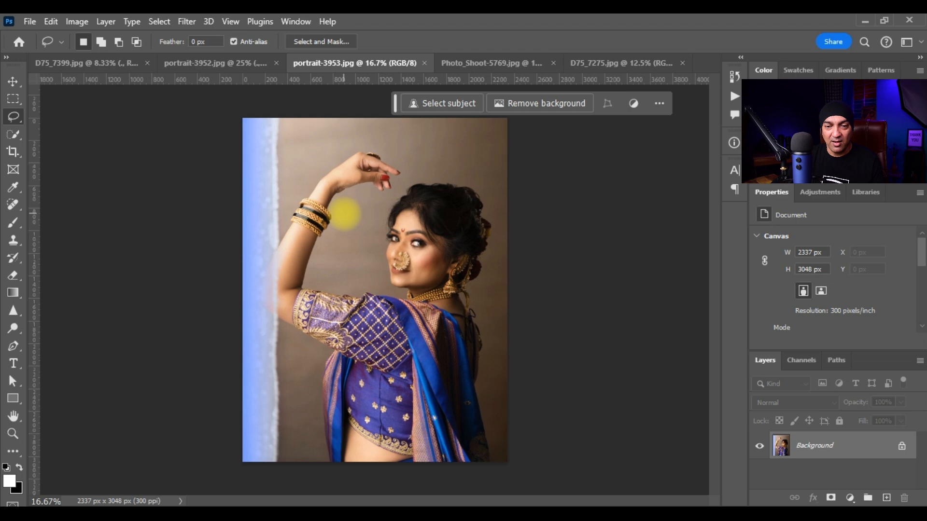
key(ctrl+shift+a)
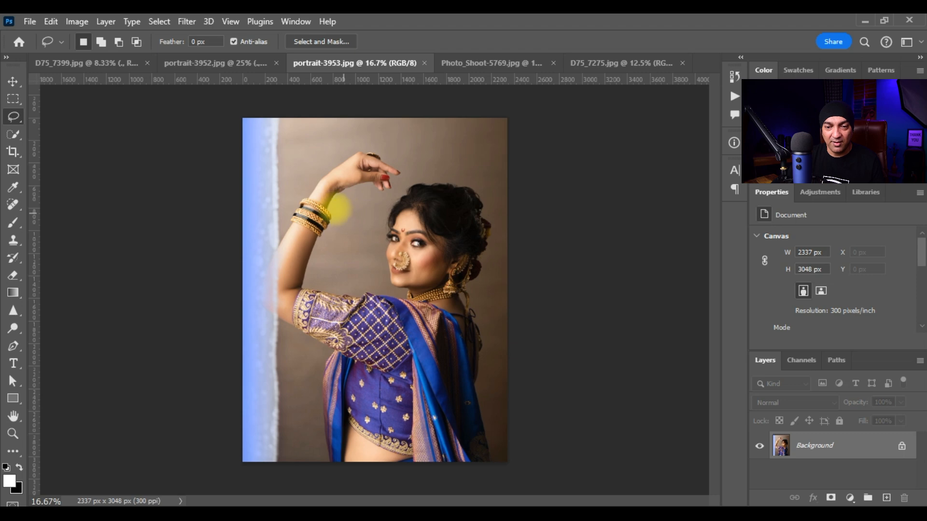
mouse_move(338, 209)
mouse_down()
mouse_move(281, 220)
mouse_move(332, 246)
mouse_move(345, 215)
mouse_up()
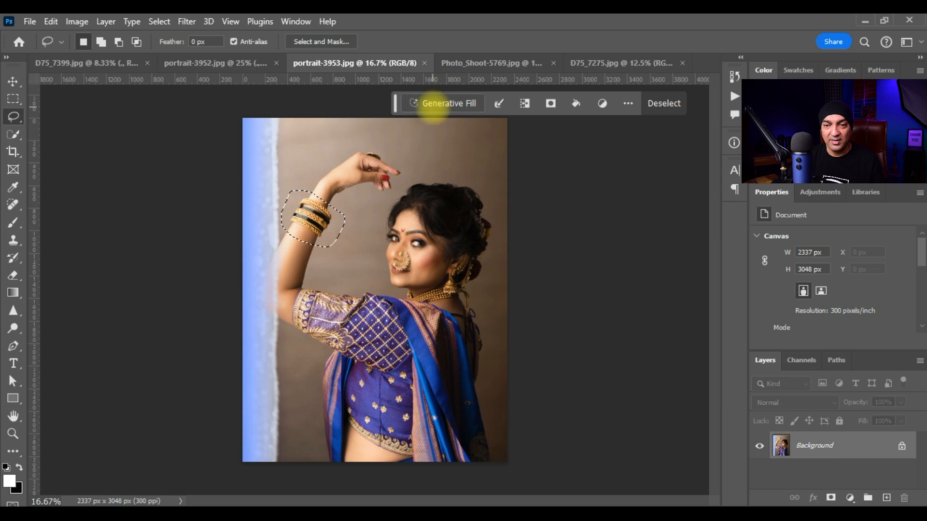
click(436, 104)
text(.)
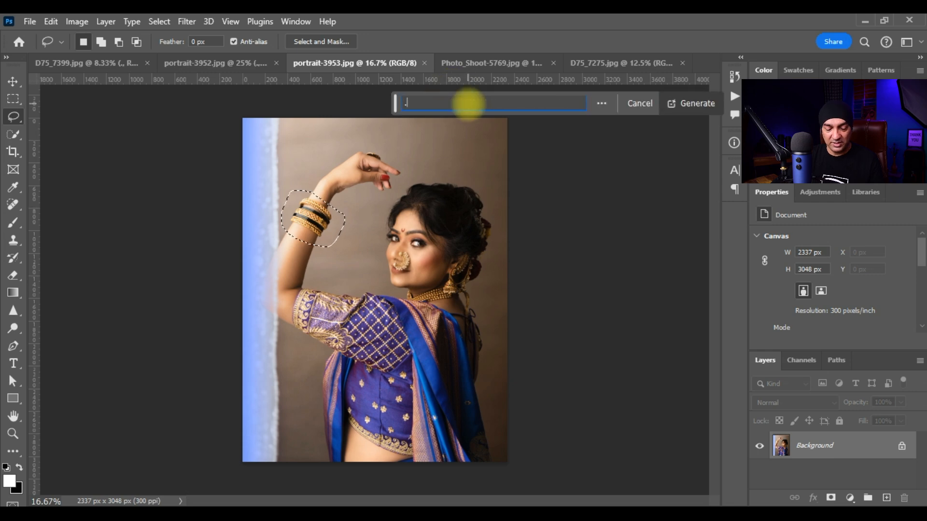
click(685, 104)
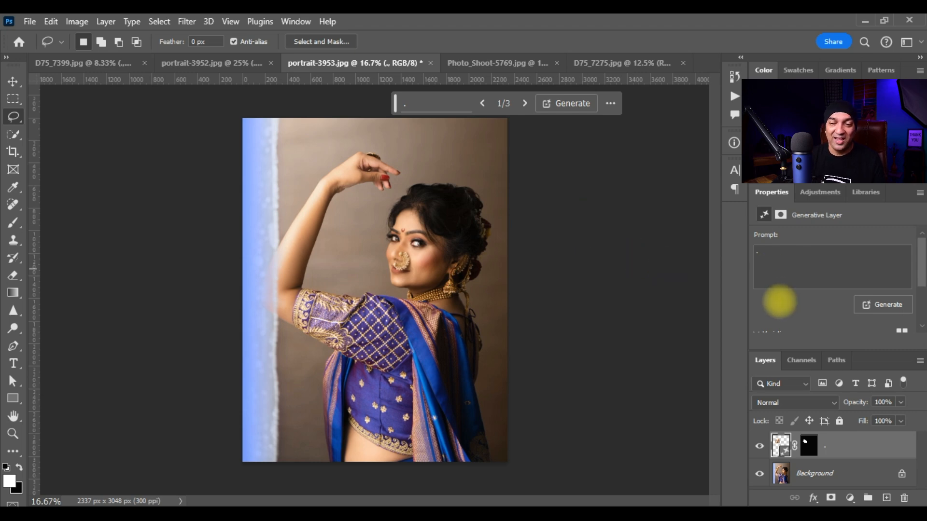
Step: Preview the generated wrist variations and choose the third one
scroll(777, 304, down, 3)
scroll(821, 270, down, 2)
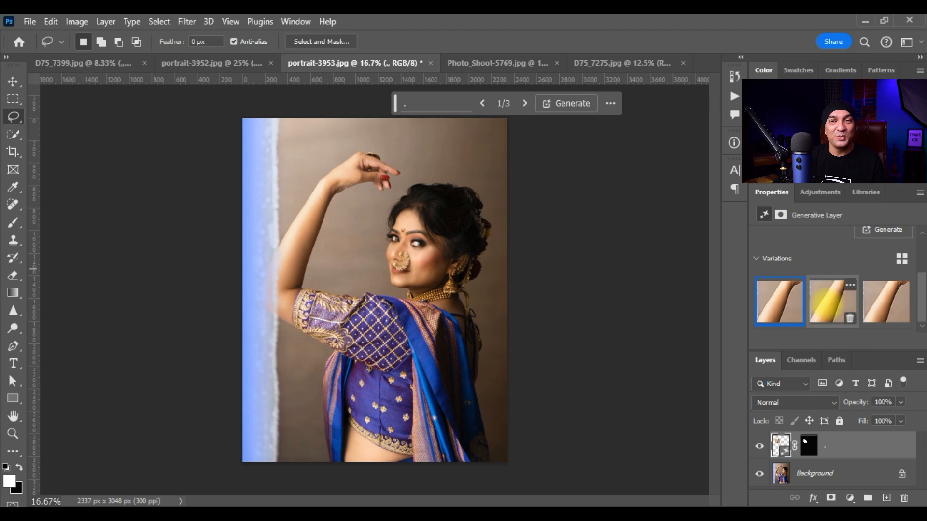
click(826, 302)
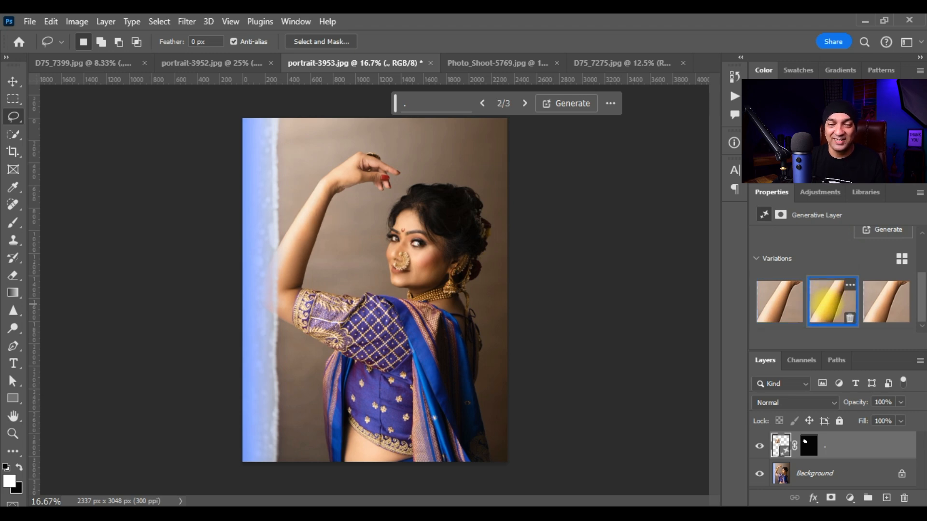
click(878, 300)
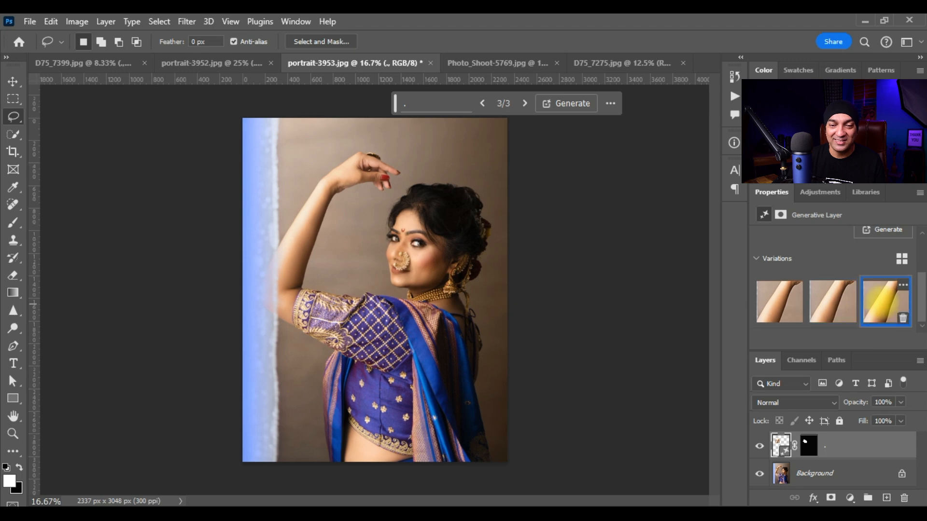
click(785, 309)
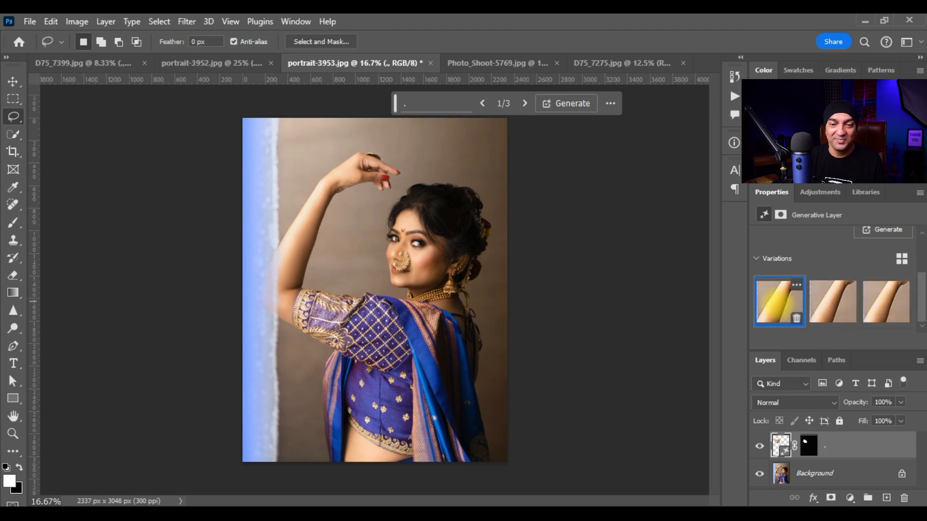
click(886, 300)
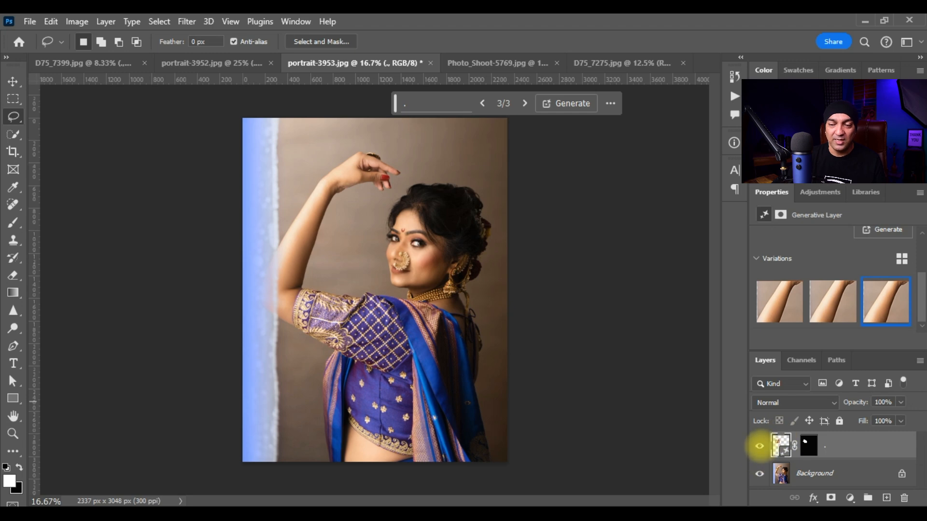
Step: Compare the wrist fill with the original by toggling the generative layer's visibility several times, leaving the layer shown
click(759, 446)
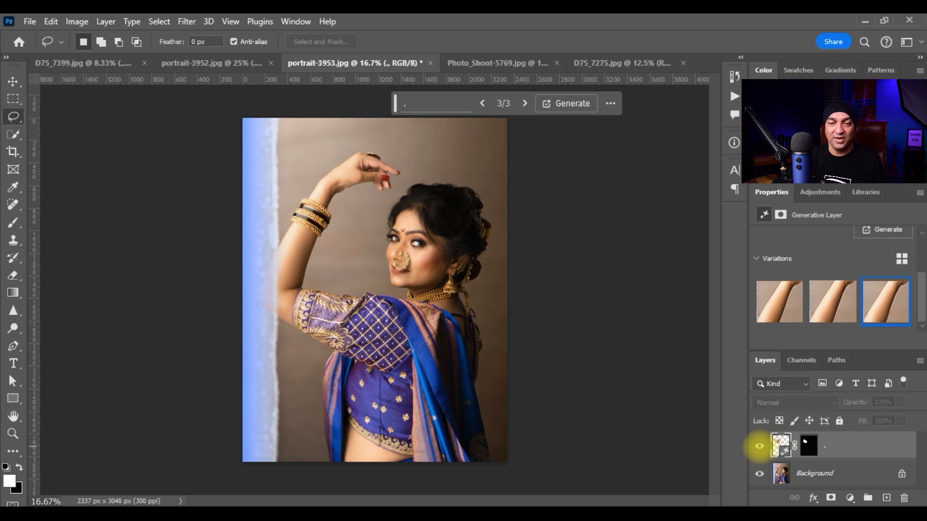
click(759, 446)
click(760, 446)
click(759, 446)
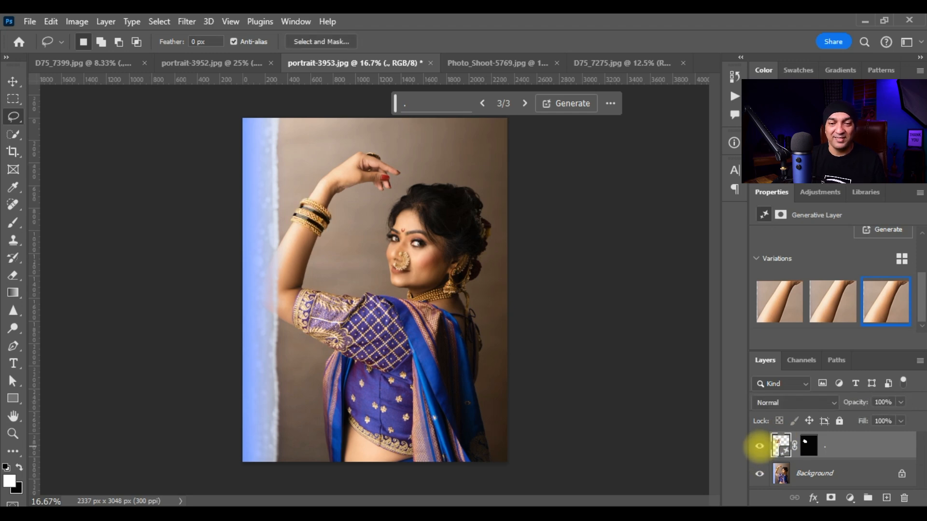
click(760, 446)
click(760, 447)
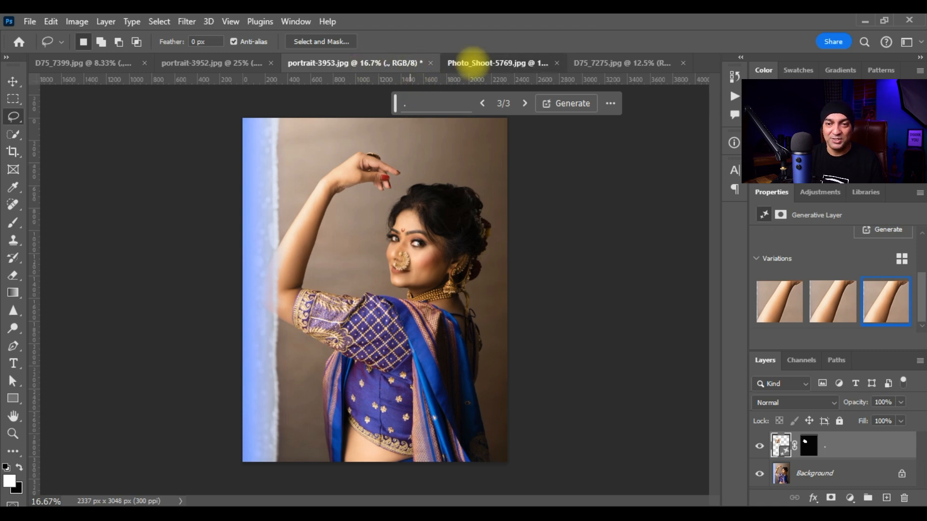
Step: In Photo_Shoot-5769.jpg, lasso loosely around the woman's head and flower-decorated braid and run Generative Fill with the prompt "."
click(472, 65)
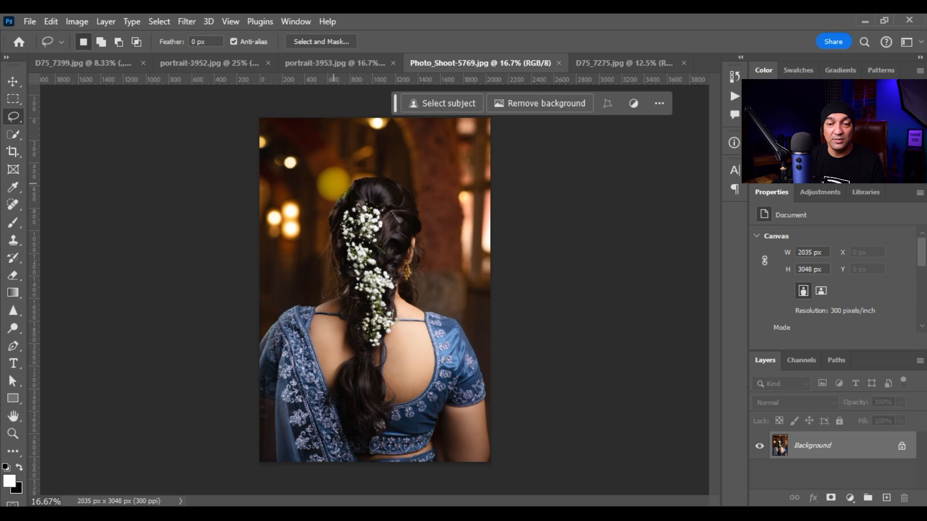
mouse_move(333, 184)
mouse_down()
mouse_move(318, 206)
mouse_move(315, 241)
mouse_up()
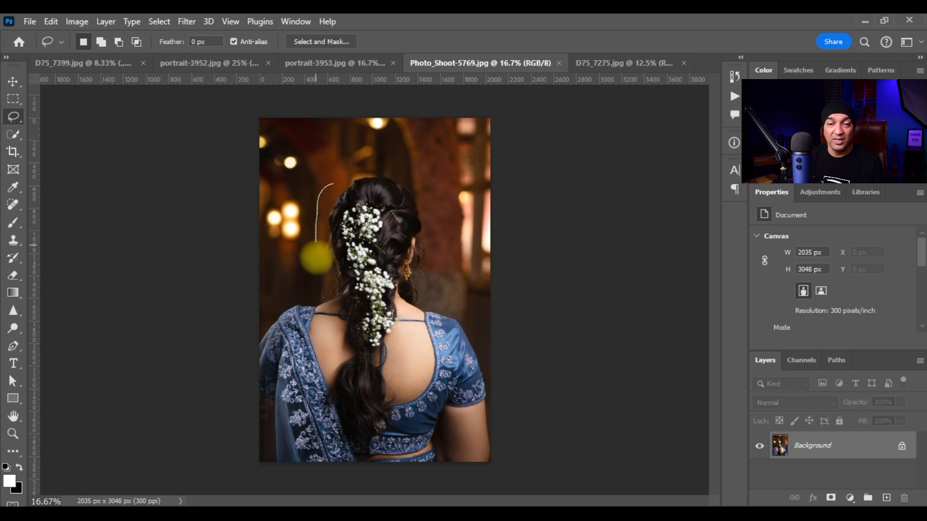
mouse_move(315, 241)
mouse_down()
mouse_move(331, 348)
mouse_move(319, 373)
mouse_move(325, 420)
mouse_move(348, 445)
mouse_move(382, 451)
mouse_move(407, 400)
mouse_move(333, 186)
mouse_up()
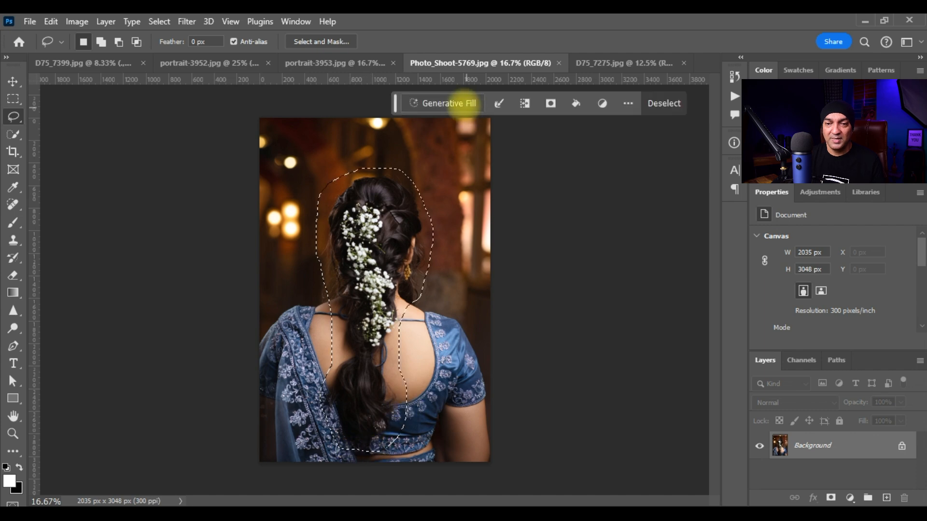
click(448, 100)
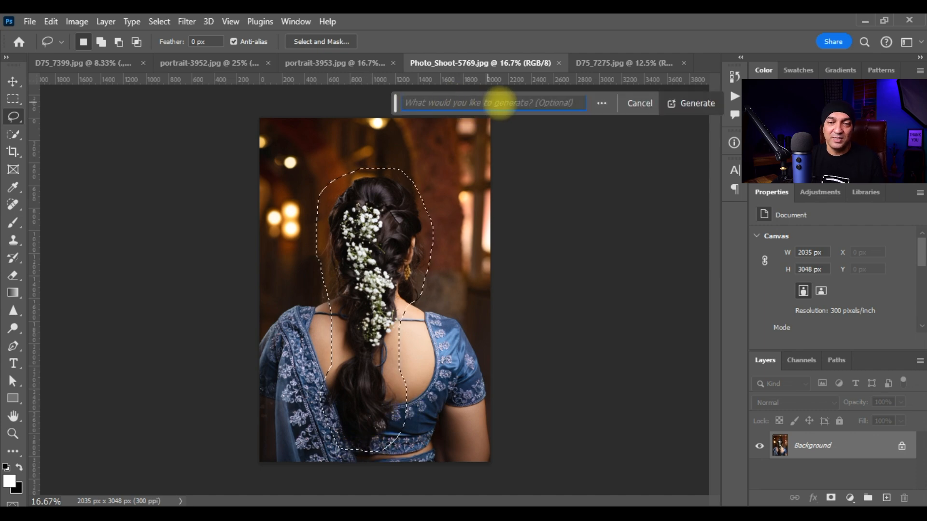
text(.)
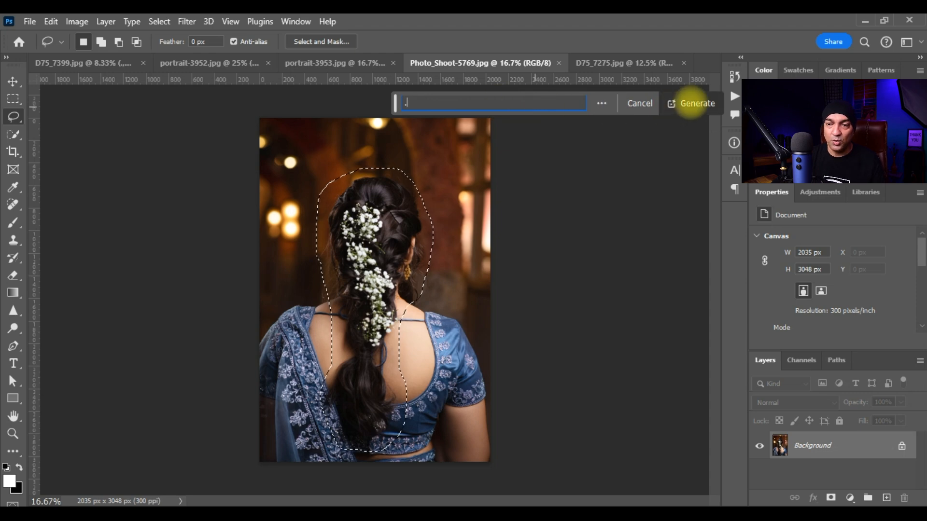
click(704, 104)
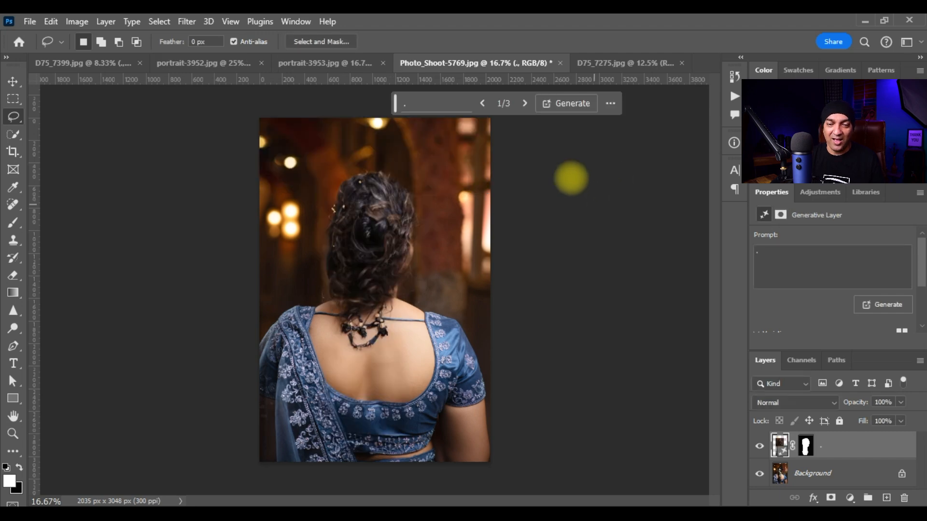
Step: Preview the second and third generated hairstyle variations
scroll(814, 275, down, 2)
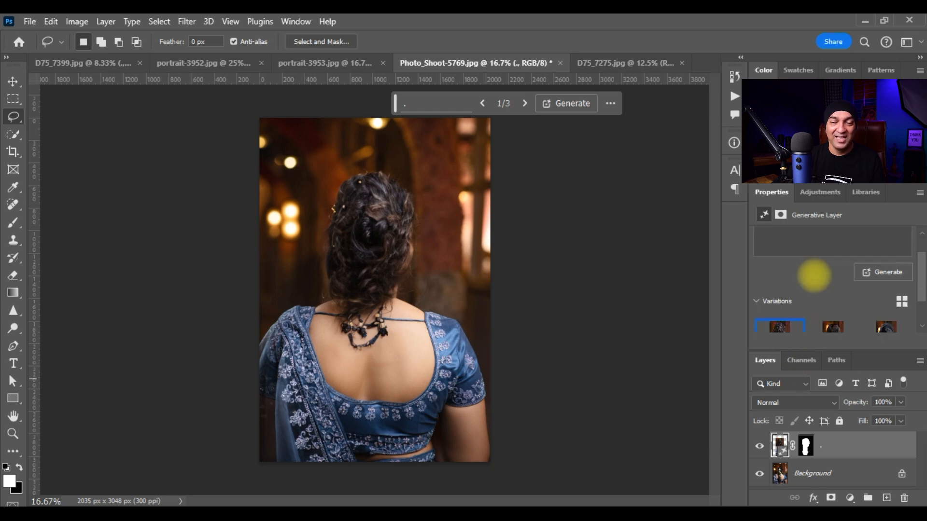
scroll(817, 270, down, 3)
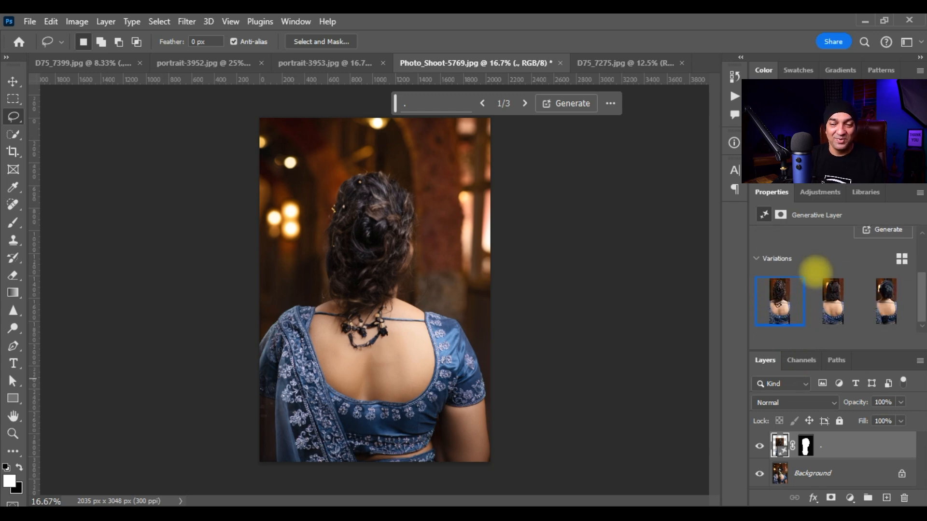
mouse_move(835, 302)
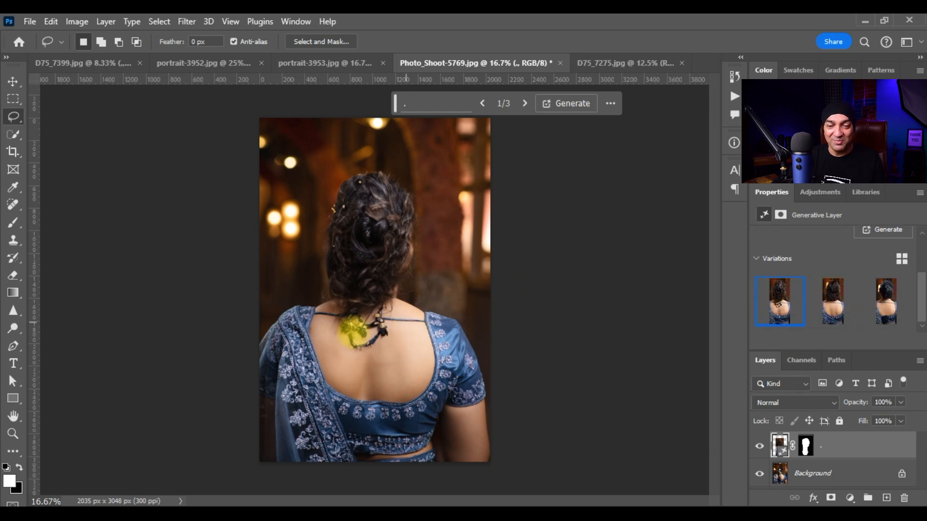
click(829, 301)
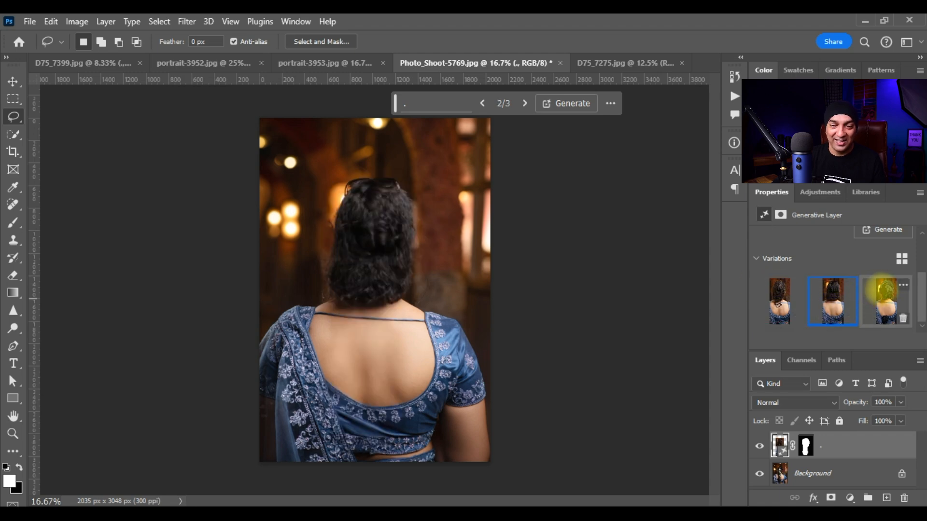
click(882, 295)
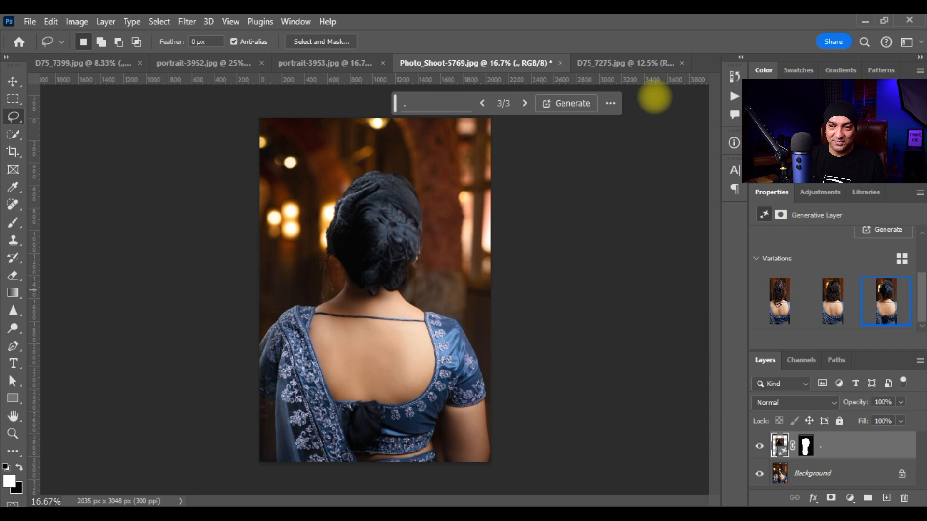
Step: Generate more hairstyle variations with the same prompt and compare the first with the original by toggling the generative layer's visibility
click(583, 103)
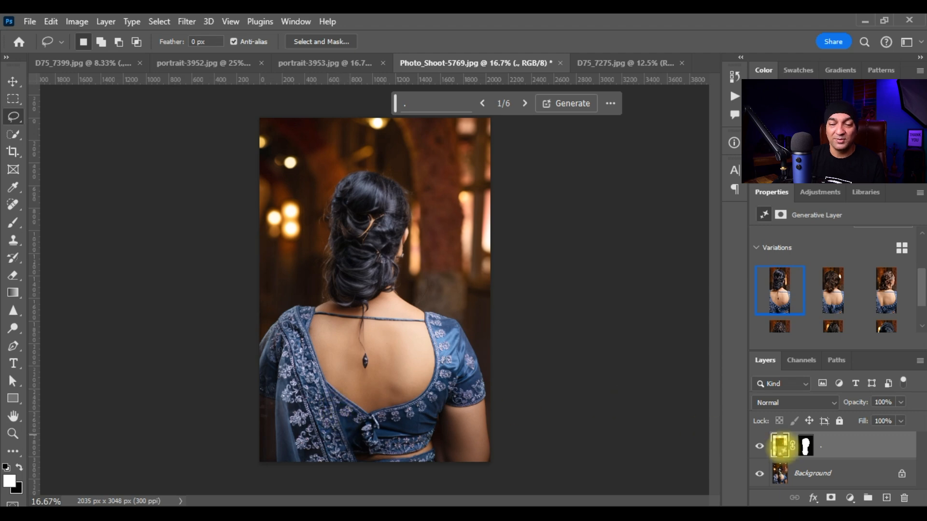
click(759, 446)
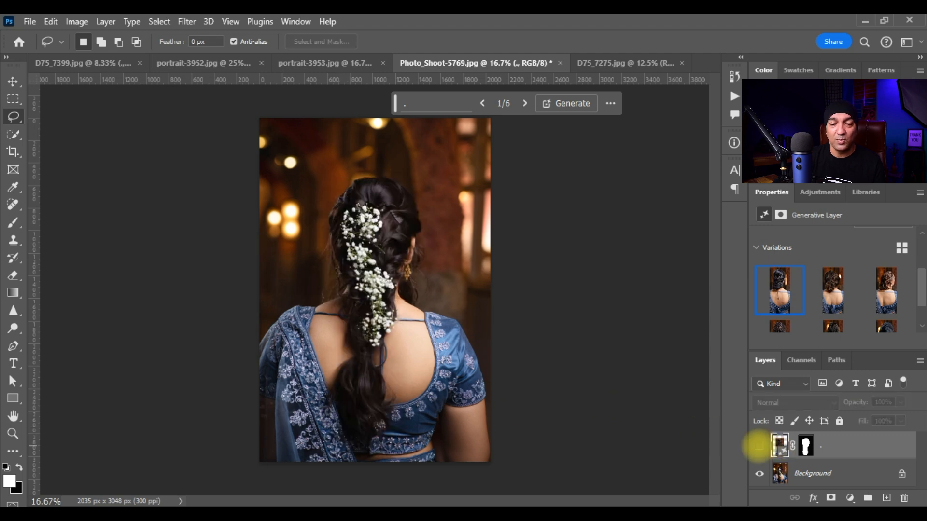
click(759, 446)
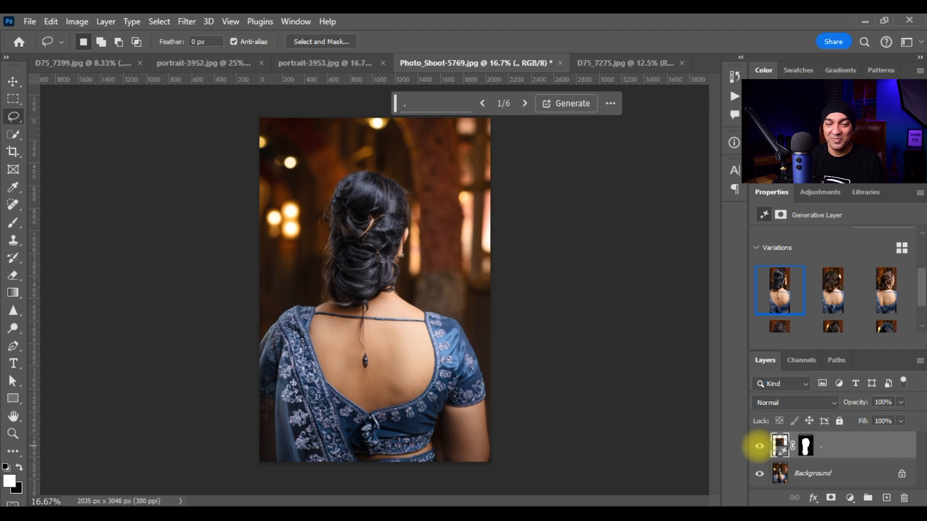
Step: In D75_7275.jpg, draw a closed Pen tool path loosely around the man, starting and ending just below the photo's lower edge
click(625, 62)
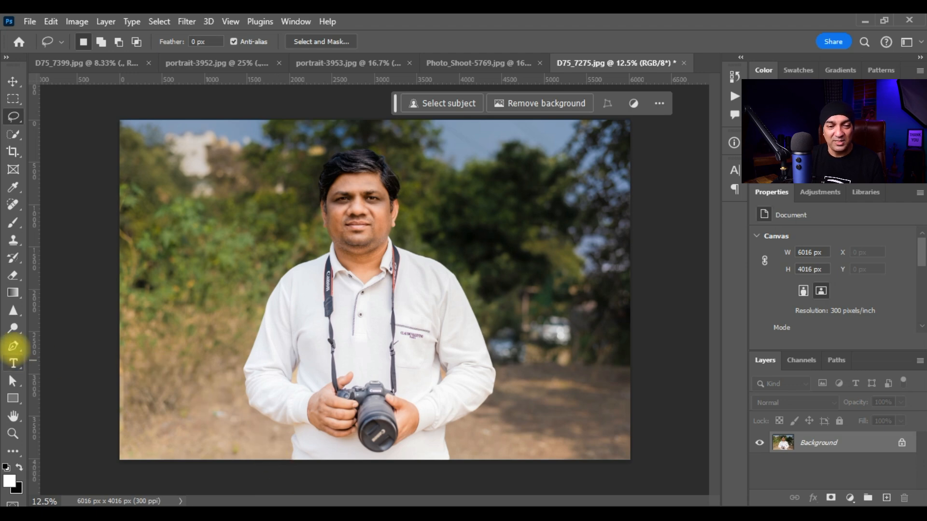
click(13, 347)
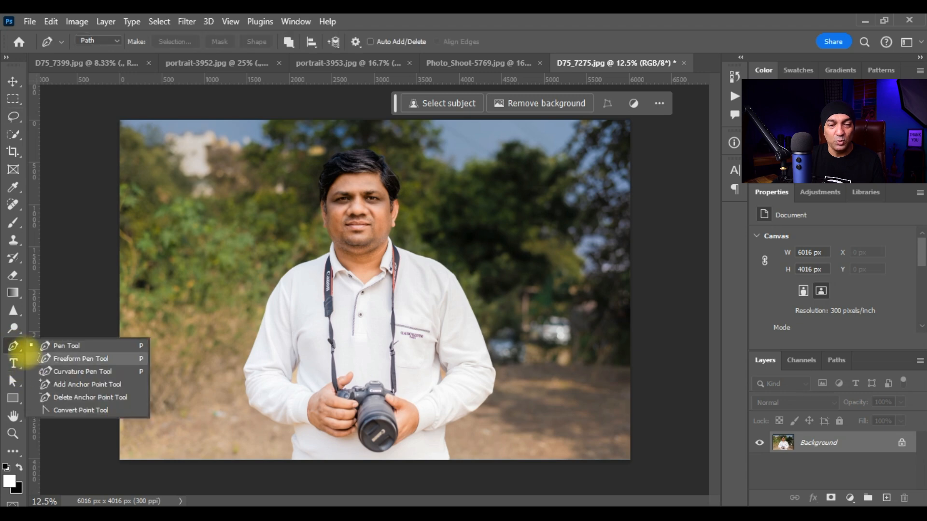
click(14, 350)
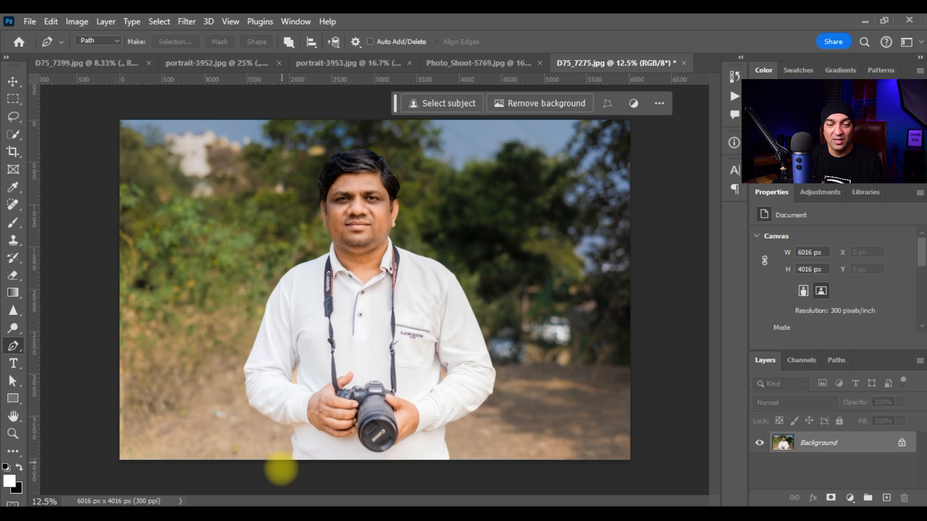
drag(280, 471, 284, 448)
click(284, 432)
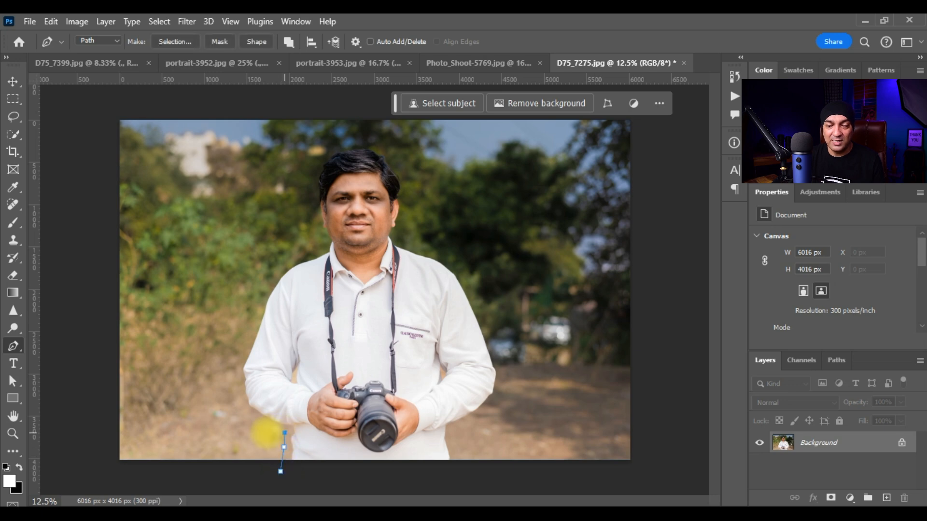
click(267, 425)
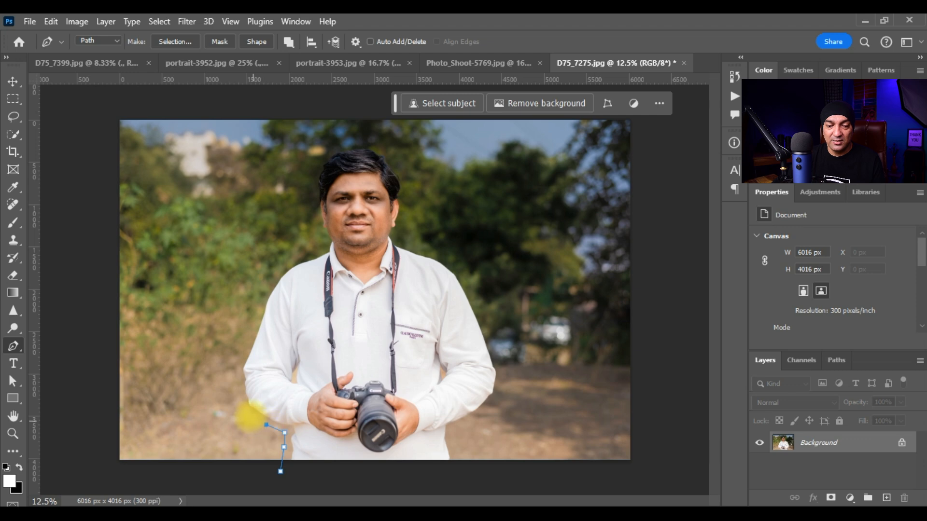
click(250, 415)
click(240, 401)
click(231, 379)
click(238, 352)
click(247, 331)
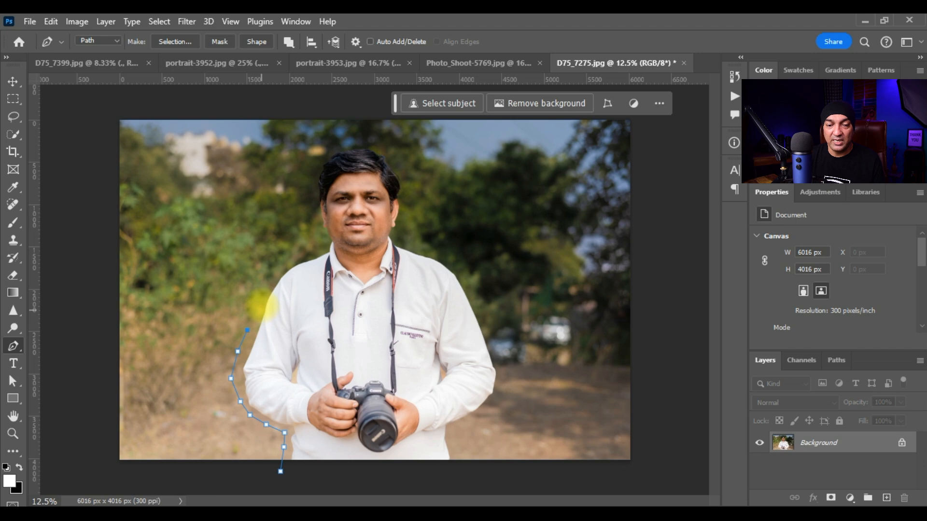
click(261, 305)
click(267, 280)
click(276, 267)
click(294, 258)
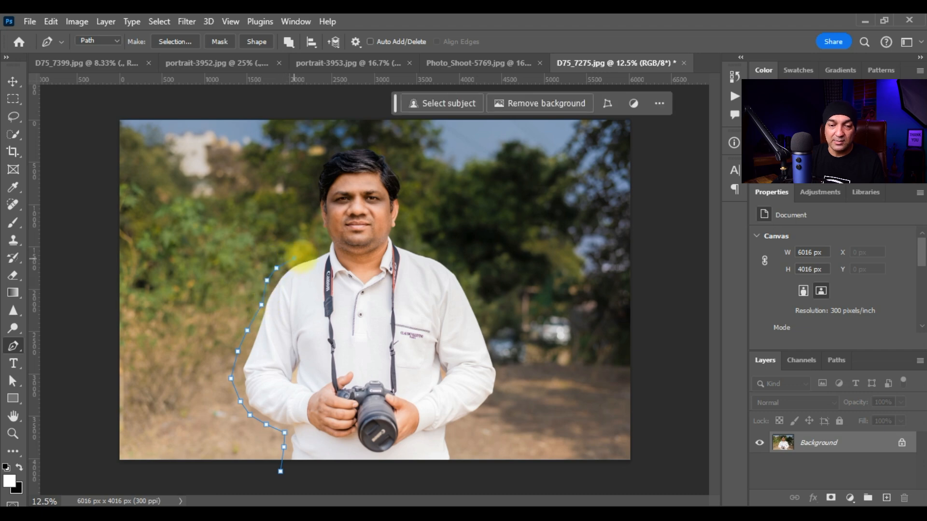
click(317, 248)
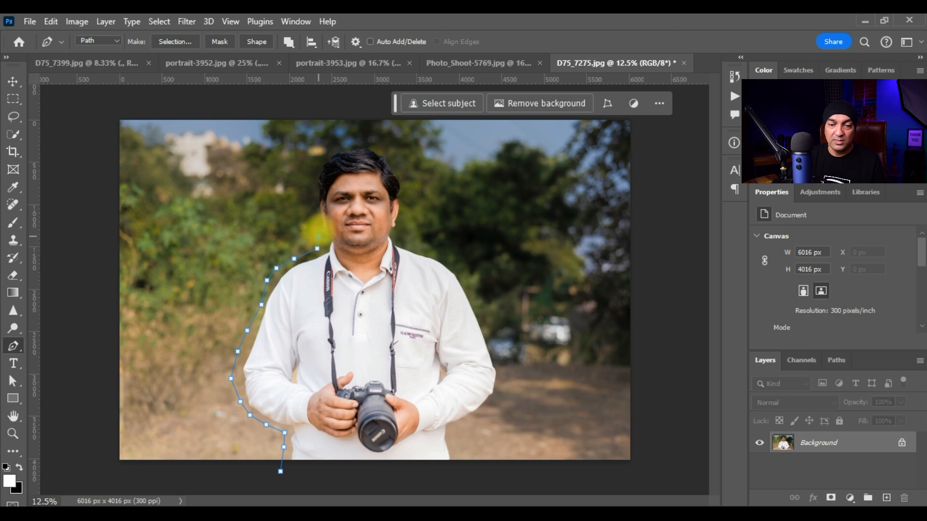
click(318, 236)
click(314, 222)
click(309, 199)
click(312, 181)
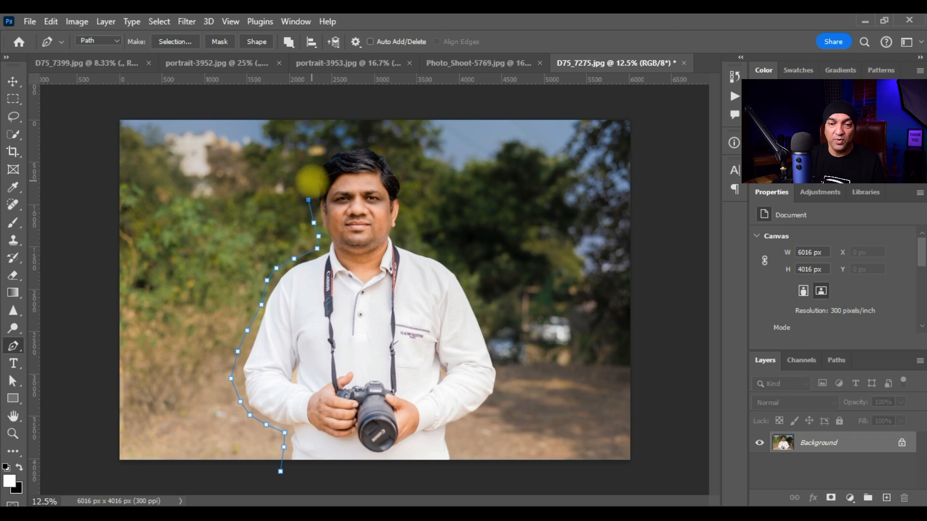
click(324, 153)
click(505, 382)
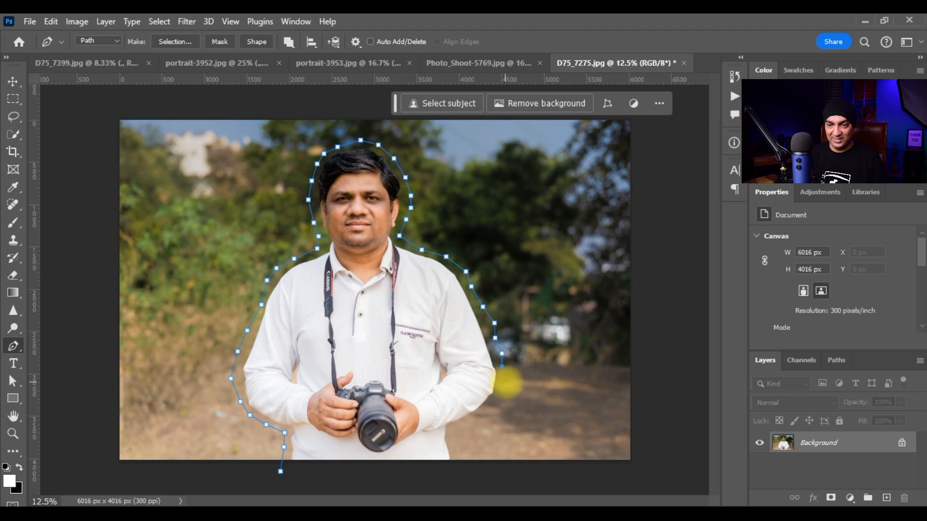
click(503, 395)
click(490, 409)
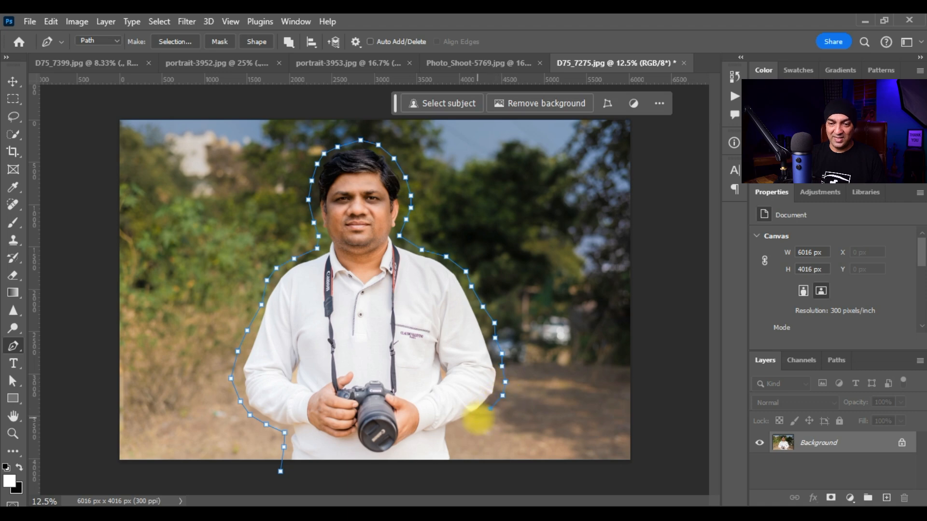
click(476, 418)
click(458, 428)
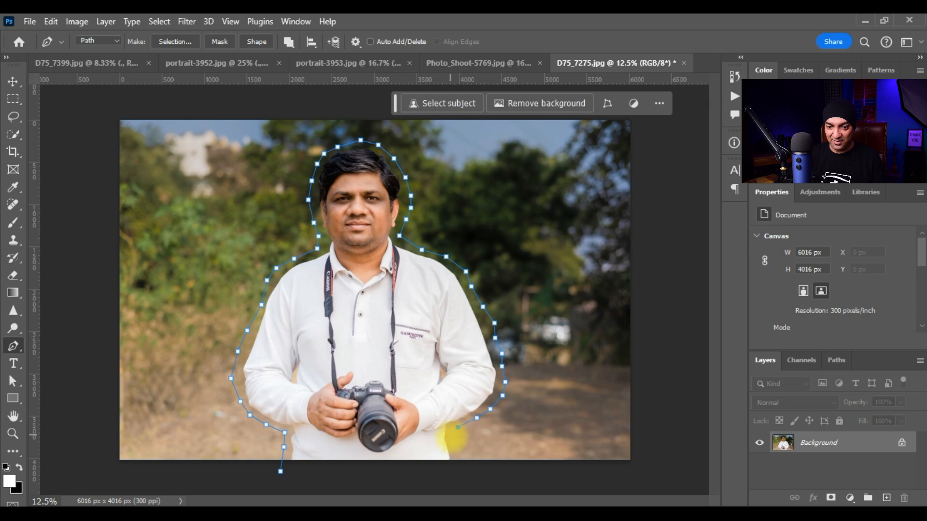
click(451, 437)
click(454, 450)
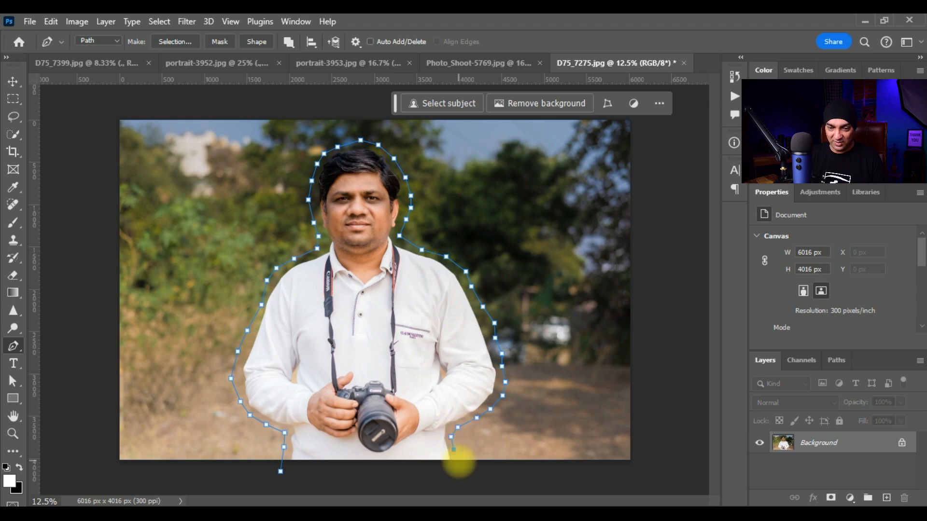
click(460, 467)
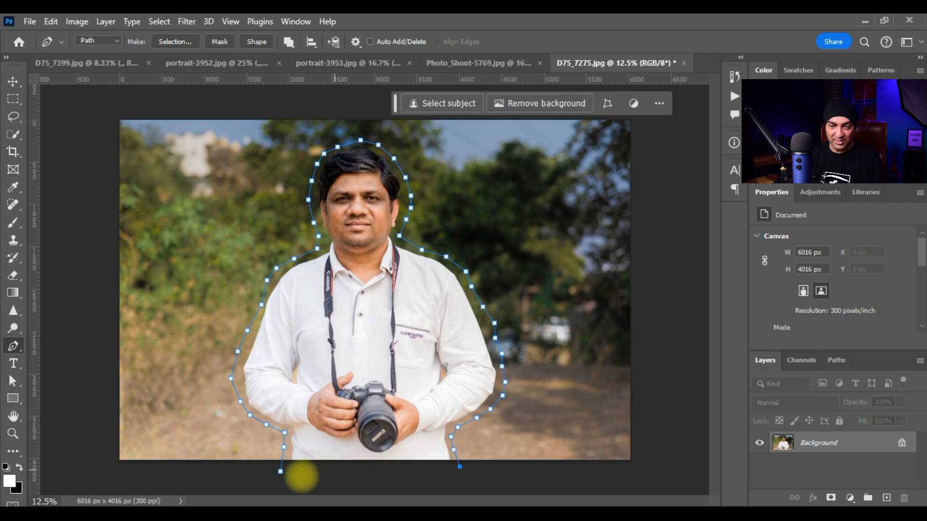
click(281, 473)
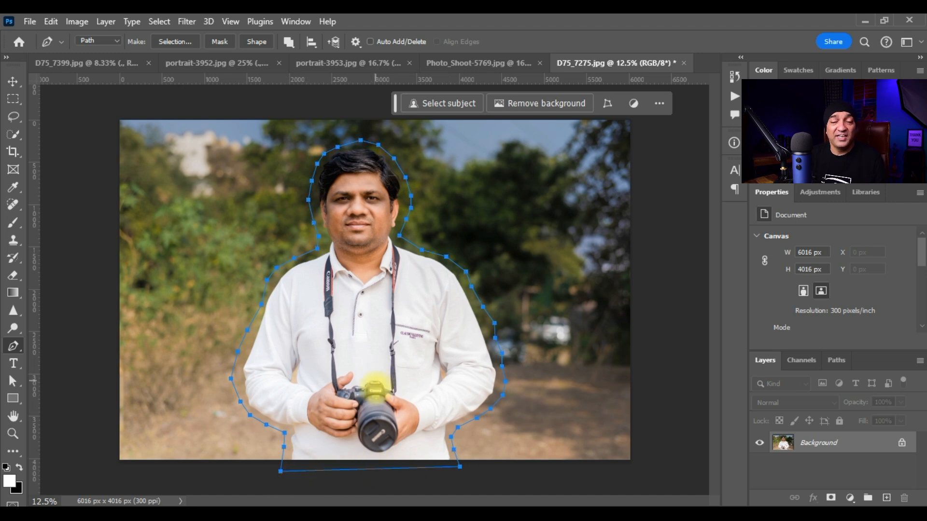
Step: Convert the path into a new anti-aliased selection with a 0-pixel feather radius and invert it to select the background
right_click(410, 320)
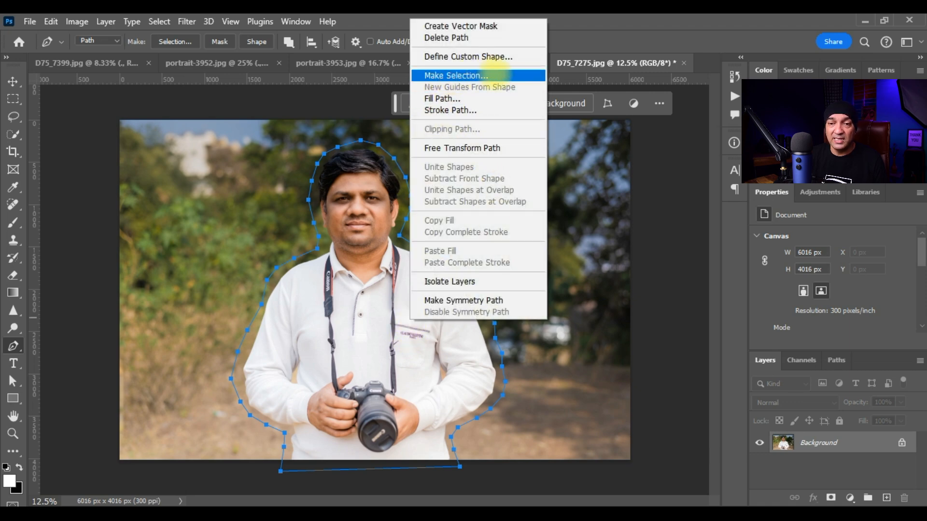
click(507, 76)
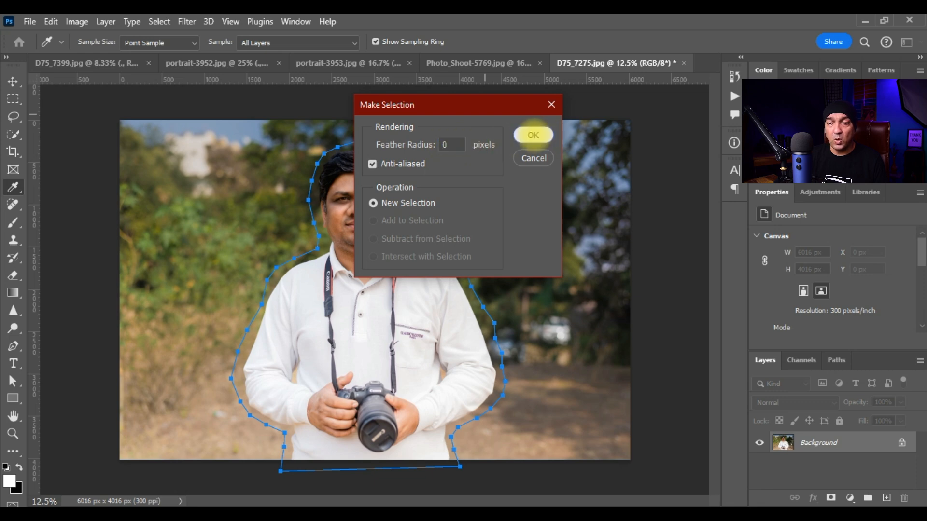
click(533, 135)
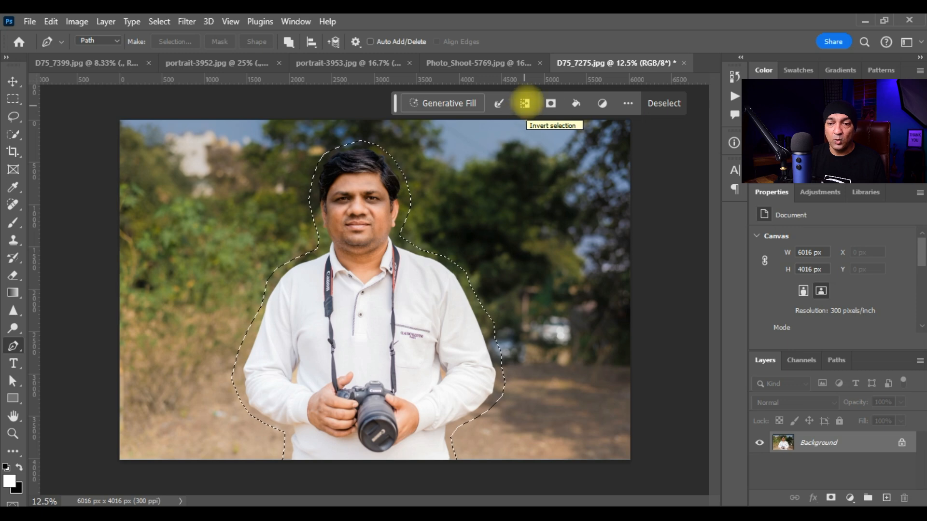
click(525, 104)
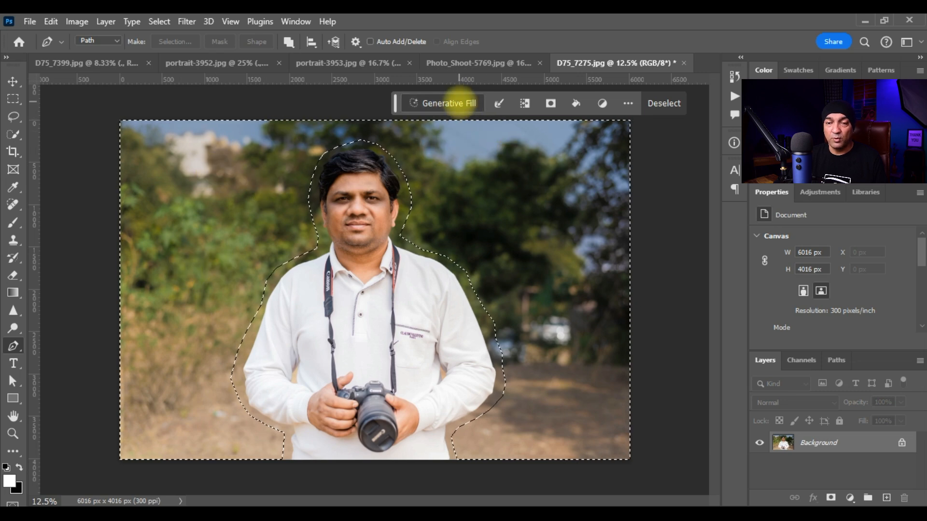
Step: Run Generative Fill on the selected background around the man with the prompt "."
click(456, 102)
text(.)
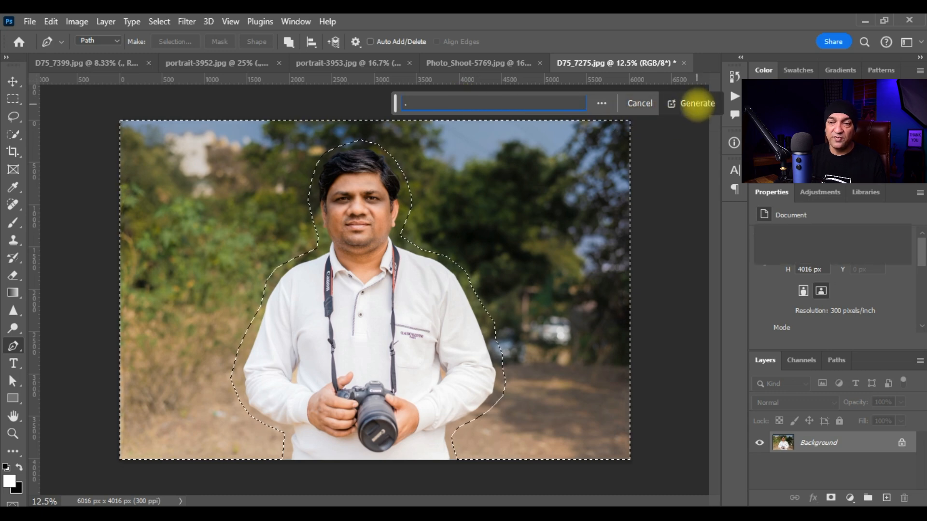
key(Return)
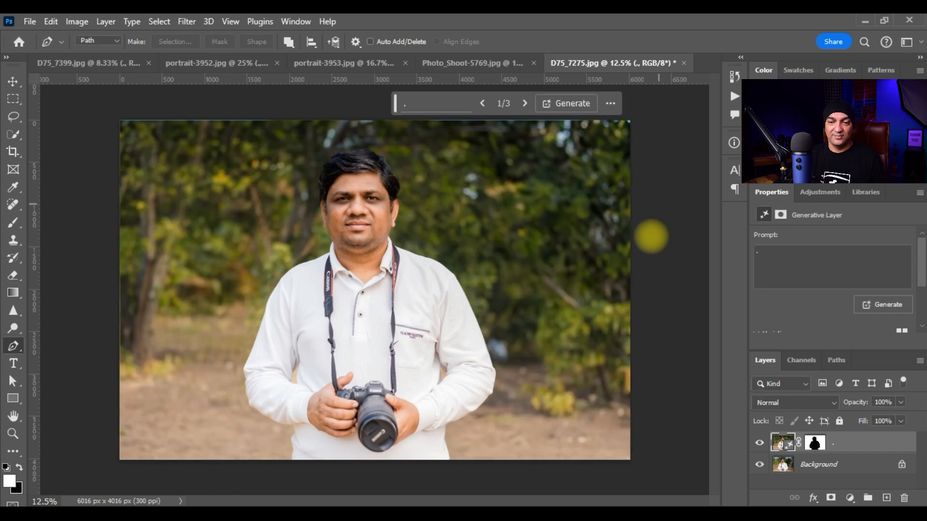
Step: Go through the generated background variations, choose the second one, and compare it with the original by toggling the generative layer's visibility
scroll(806, 280, down, 1)
scroll(807, 280, down, 3)
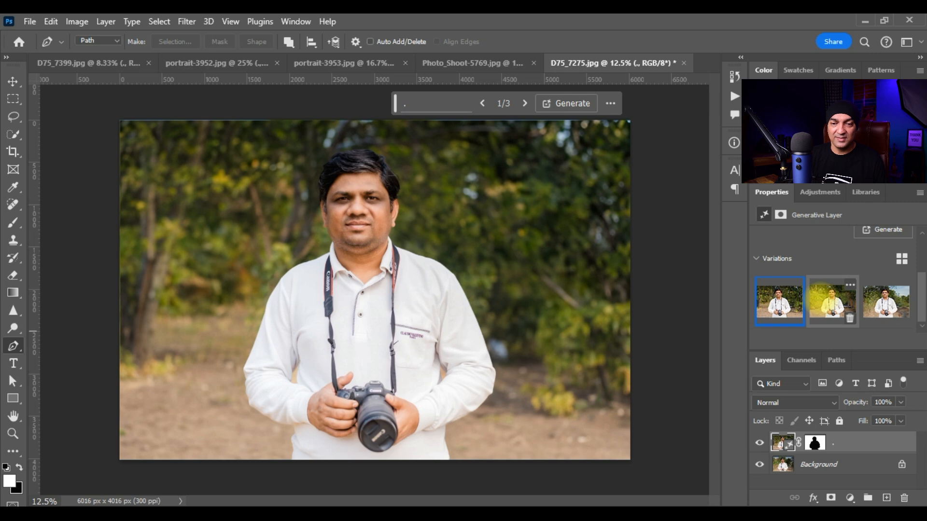
click(829, 302)
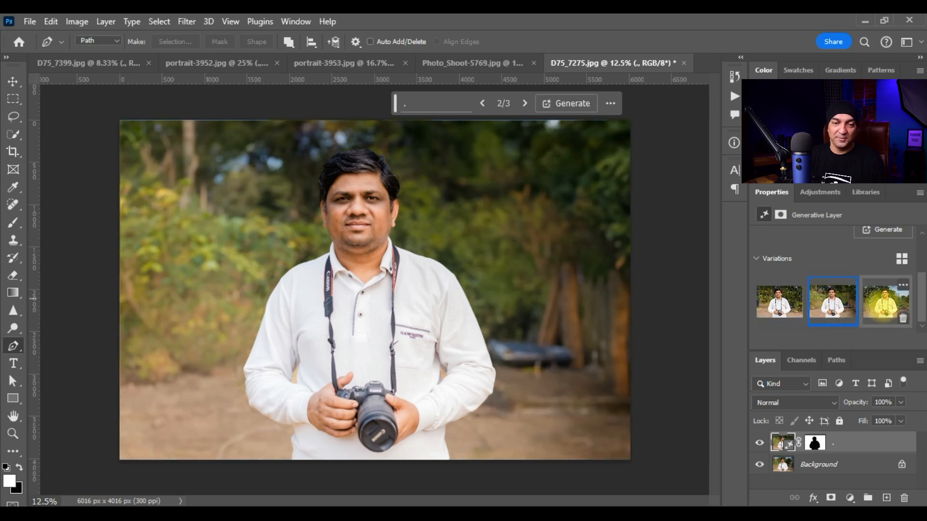
click(885, 301)
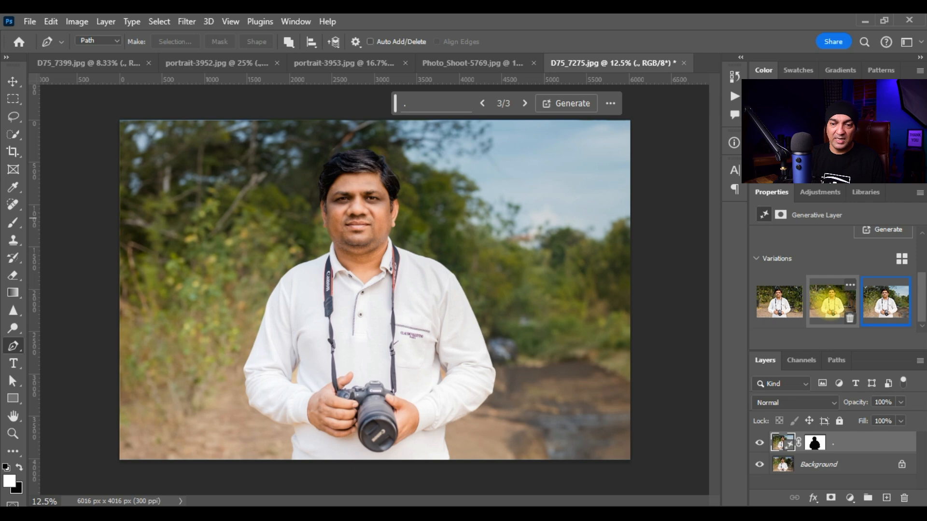
click(831, 303)
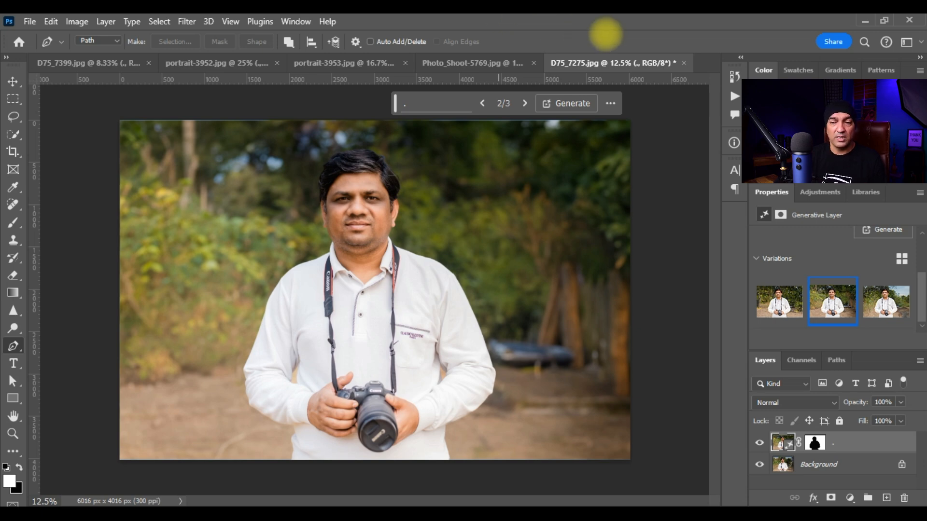
click(759, 442)
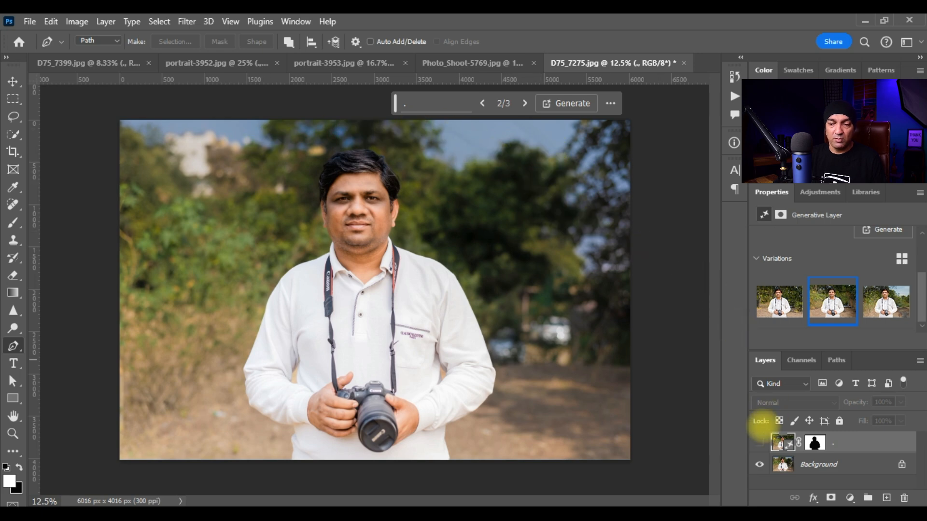
click(760, 442)
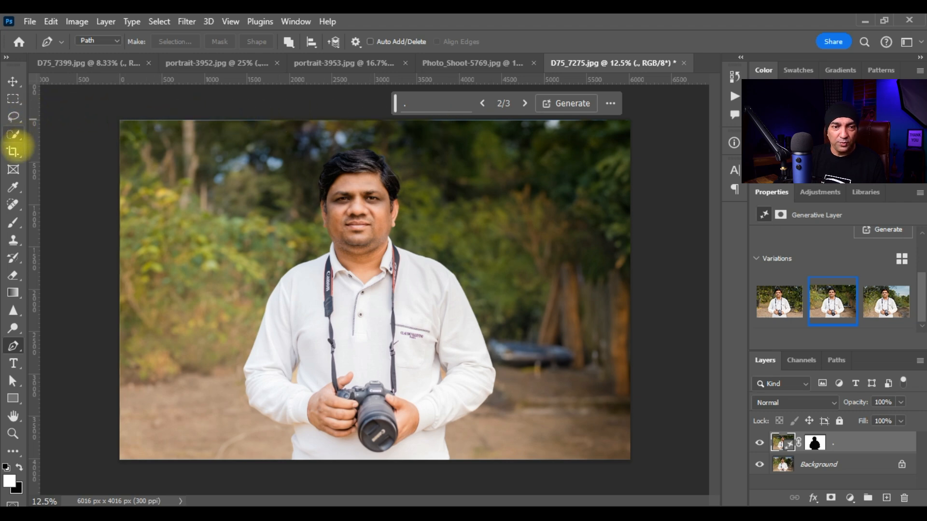
Step: Crop thin strips off the photo's top, left and right edges with the Crop tool and apply the crop
click(13, 151)
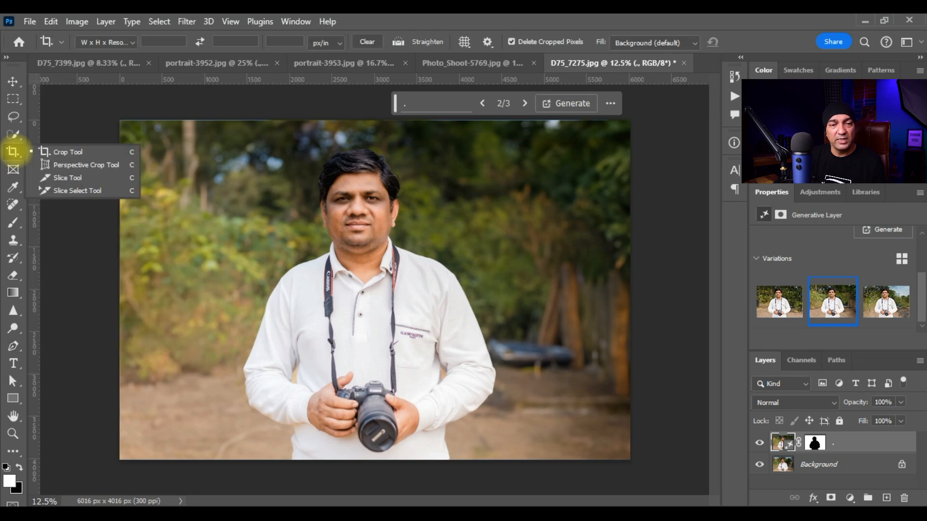
click(375, 125)
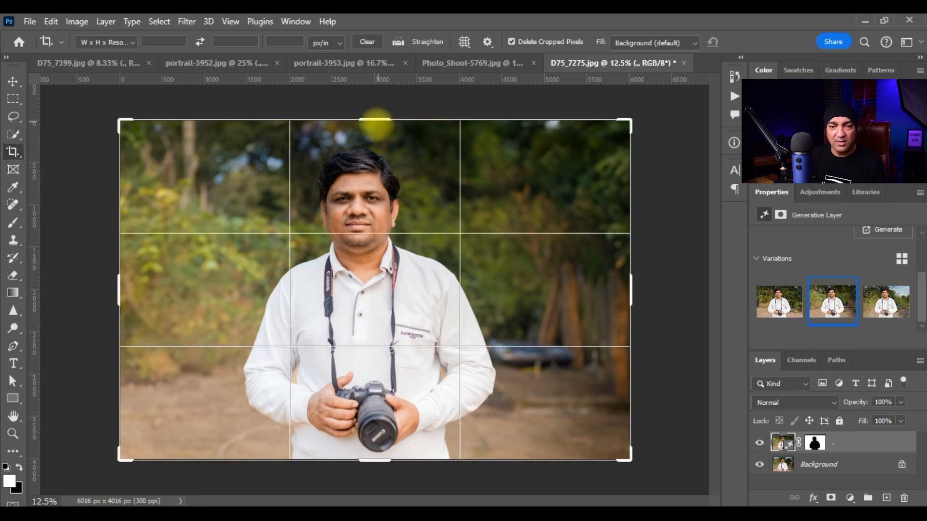
drag(376, 124, 375, 126)
drag(118, 287, 127, 289)
drag(628, 292, 623, 291)
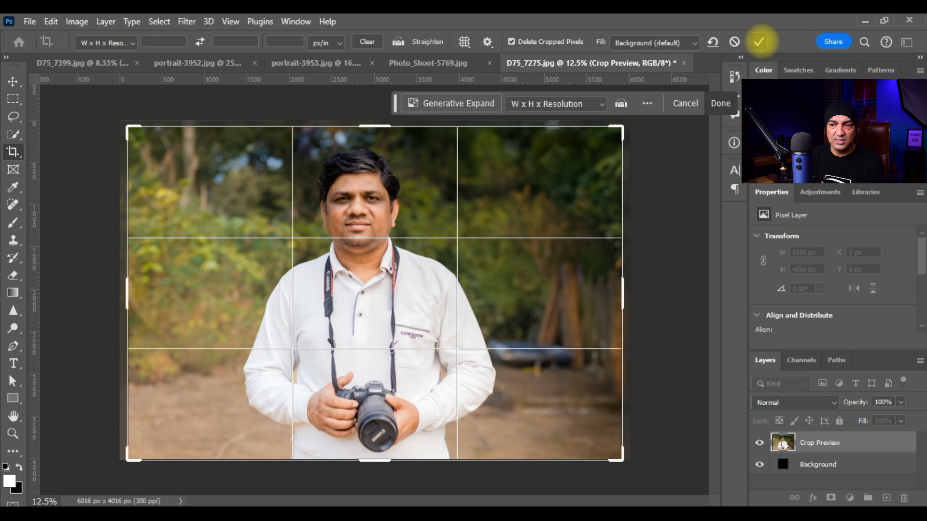
click(759, 42)
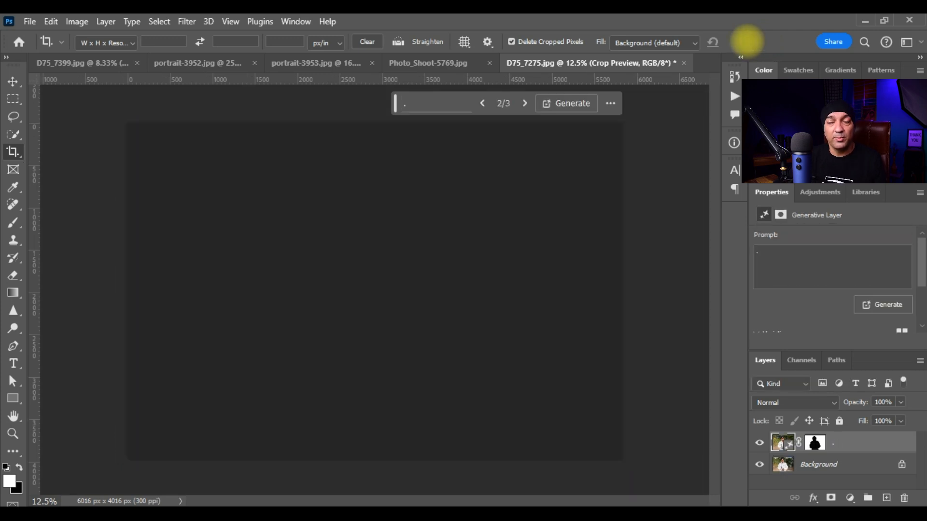